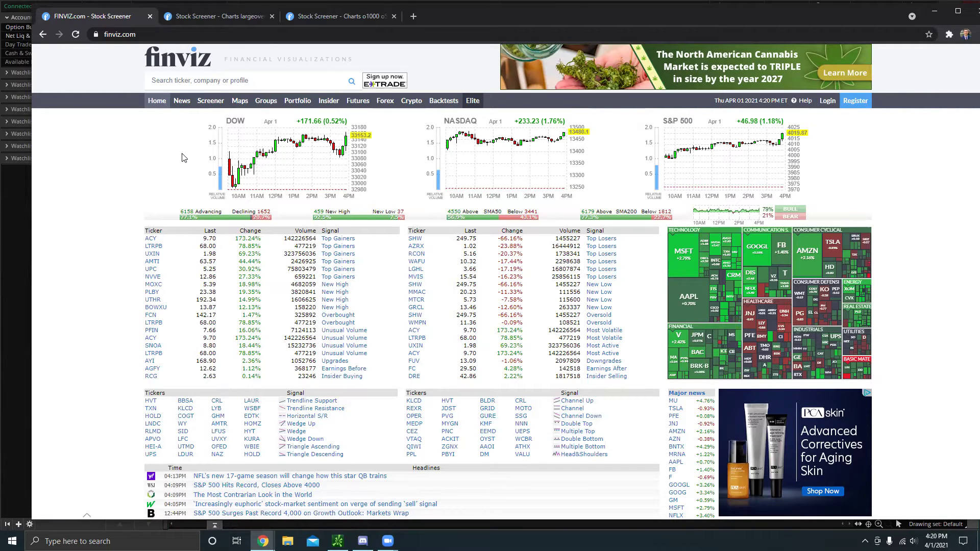
Open the screener with all filters shown and set Average Volume to Over 300K.
left_click(206, 102)
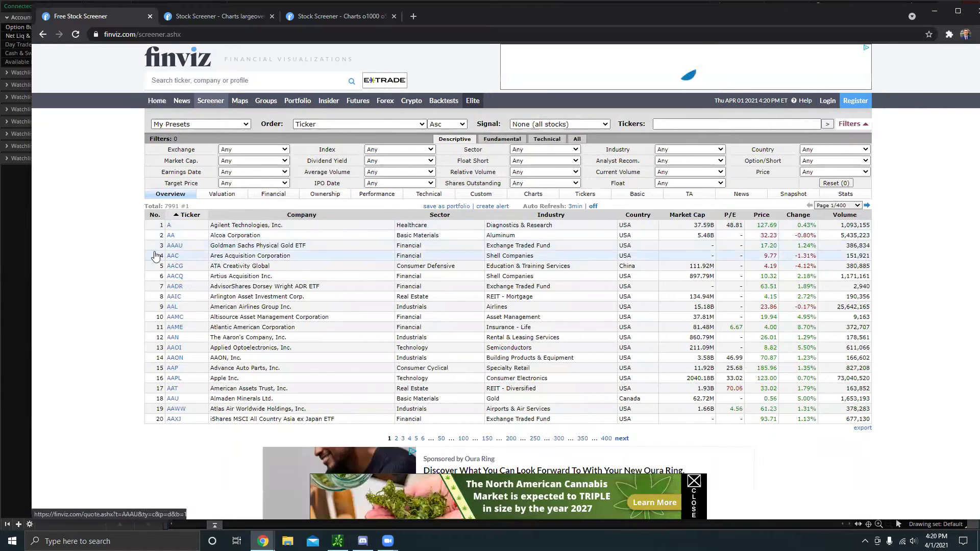
left_click(577, 140)
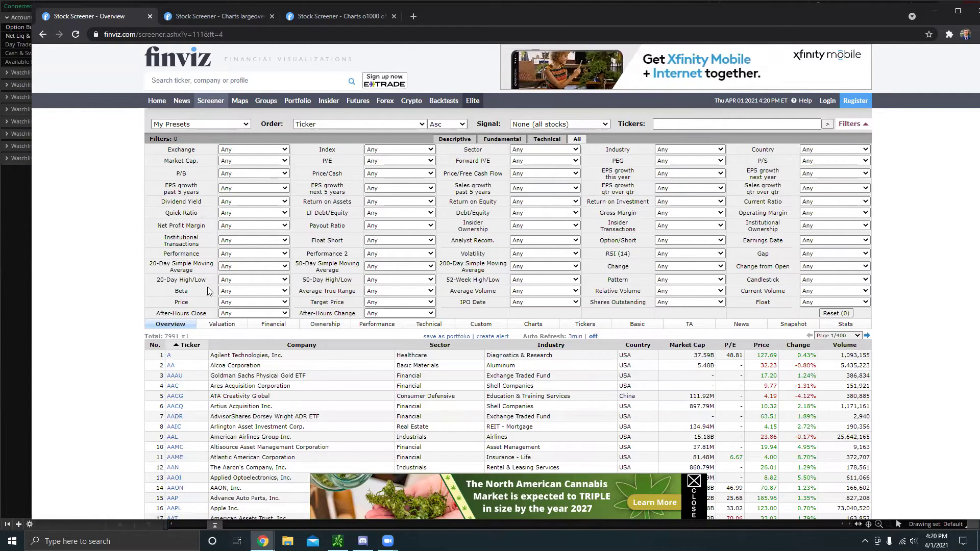
left_click(229, 304)
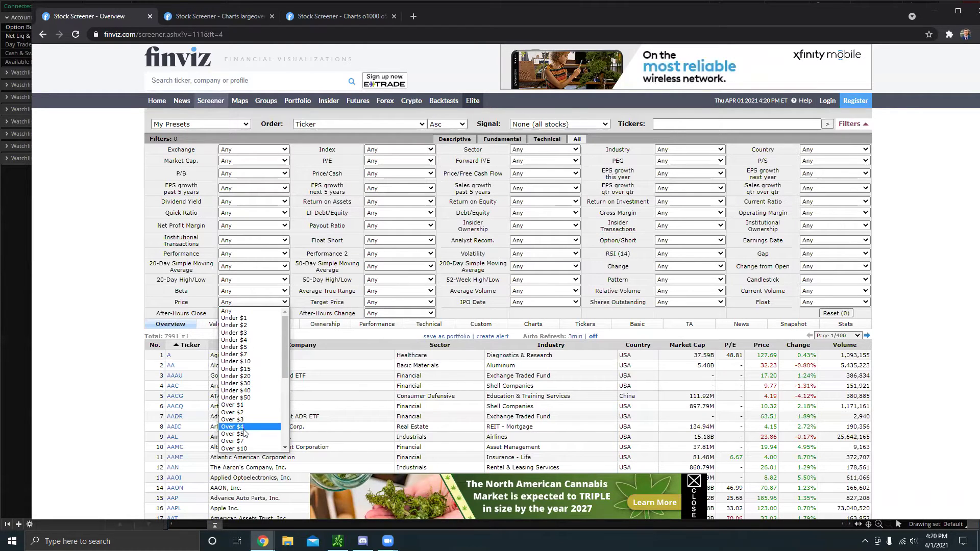
scroll(245, 428, "down", 2)
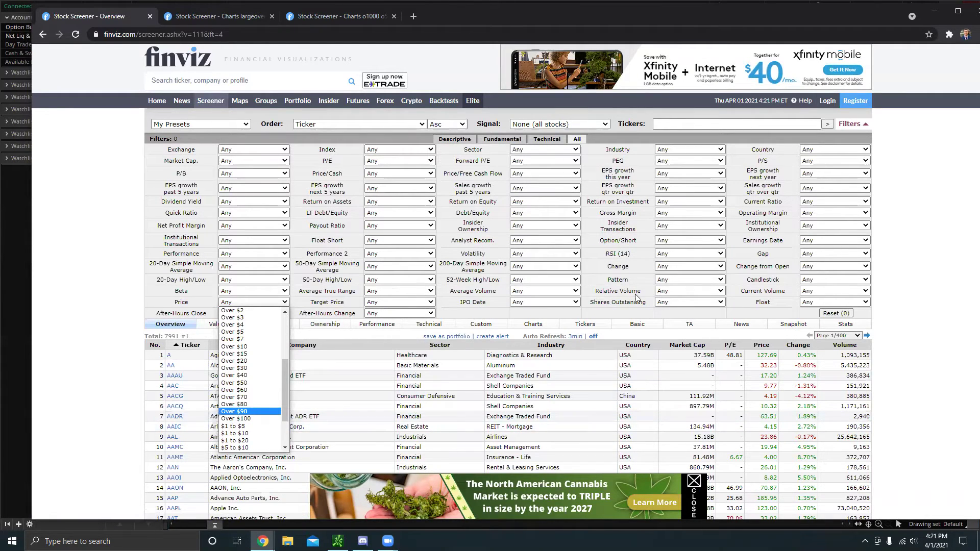
left_click(564, 295)
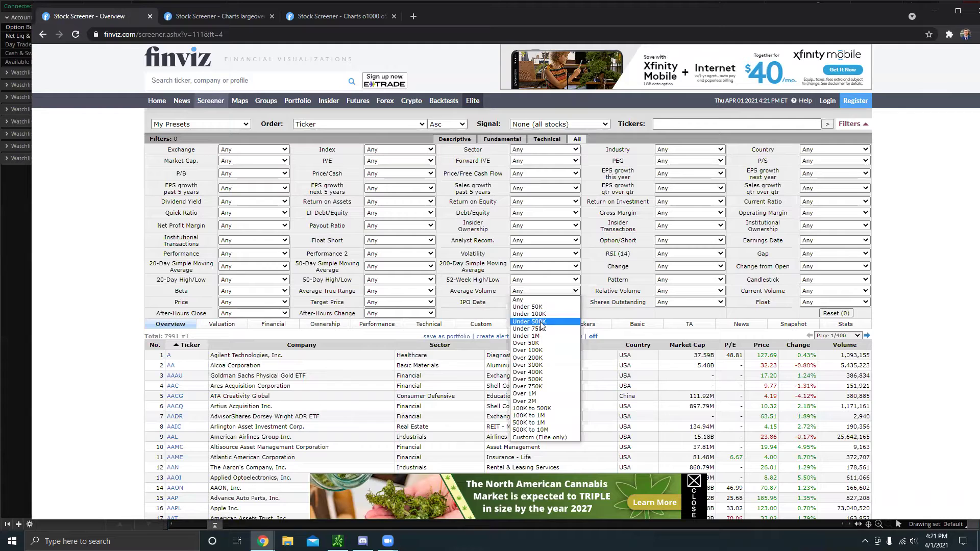
left_click(531, 365)
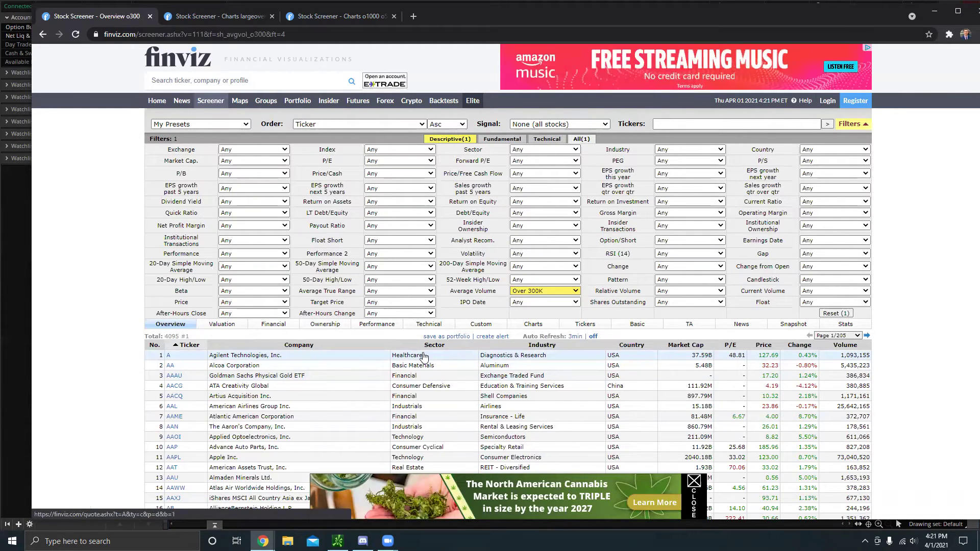
Limit the screen to USA stocks that are Up today with a New High signal.
left_click(853, 150)
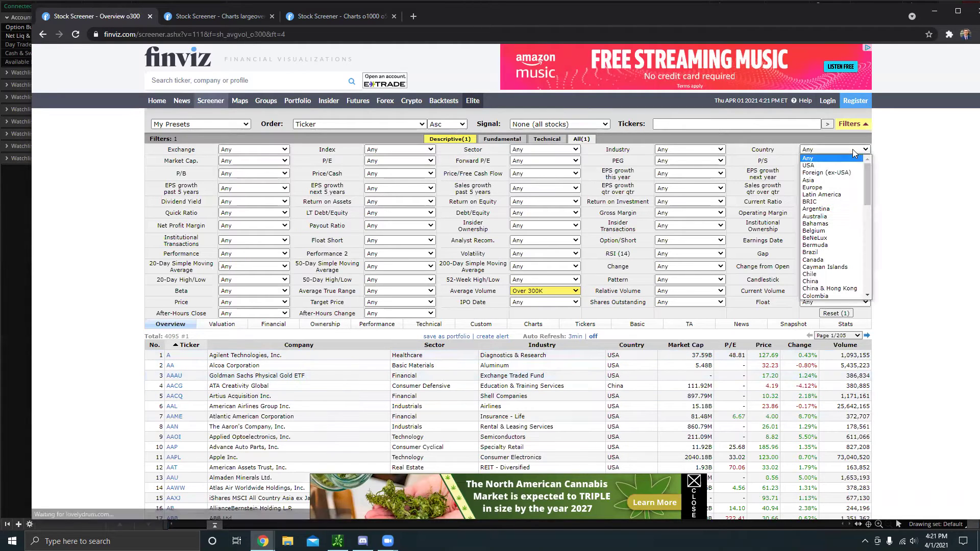
left_click(846, 165)
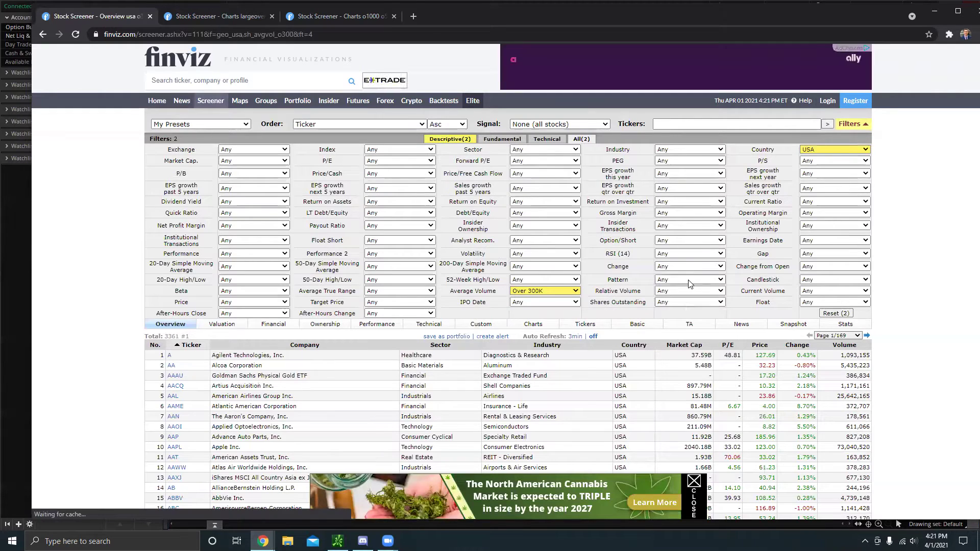
left_click(696, 266)
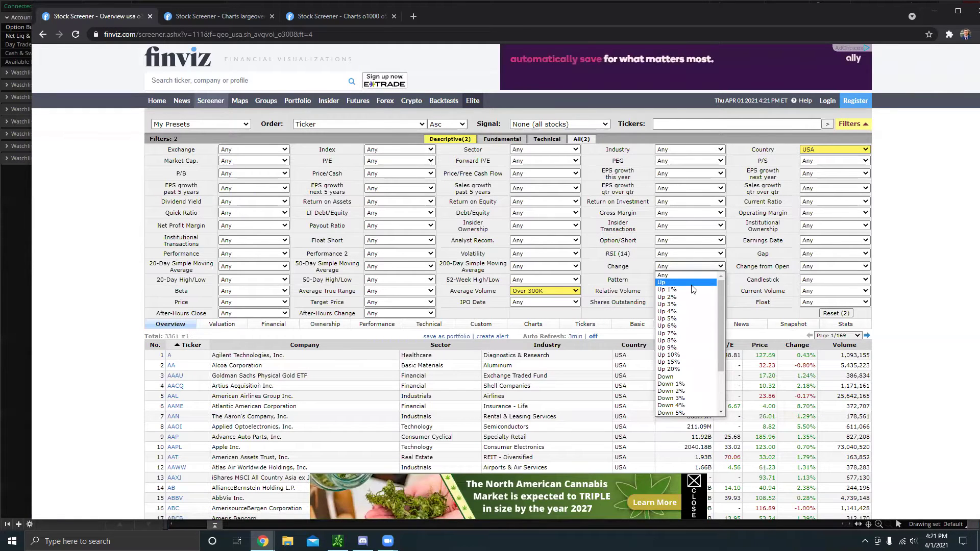
left_click(692, 281)
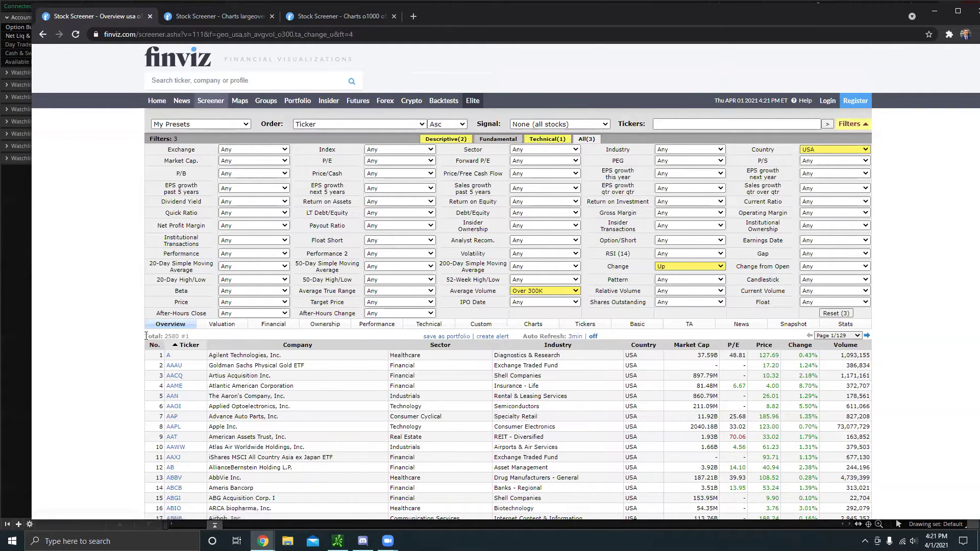
left_click(546, 127)
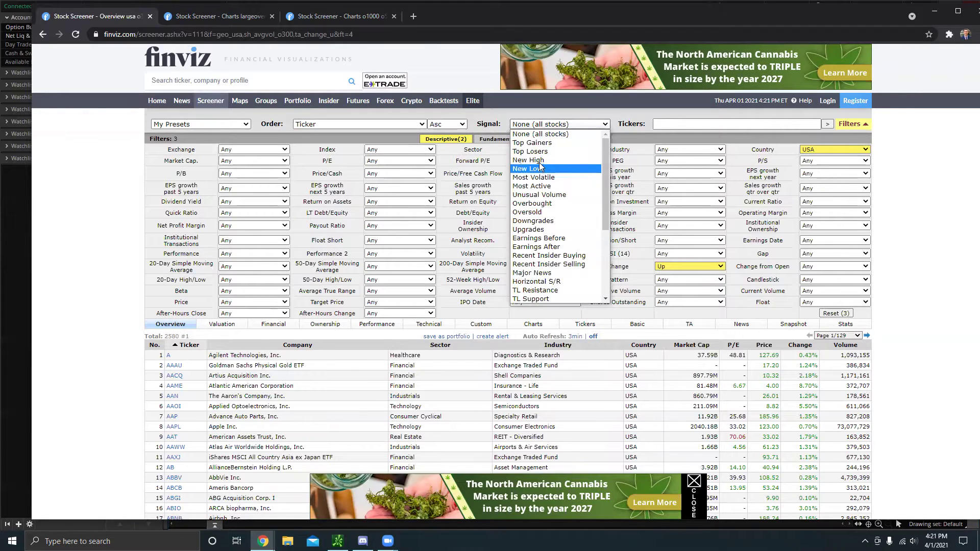
left_click(537, 159)
left_click(539, 123)
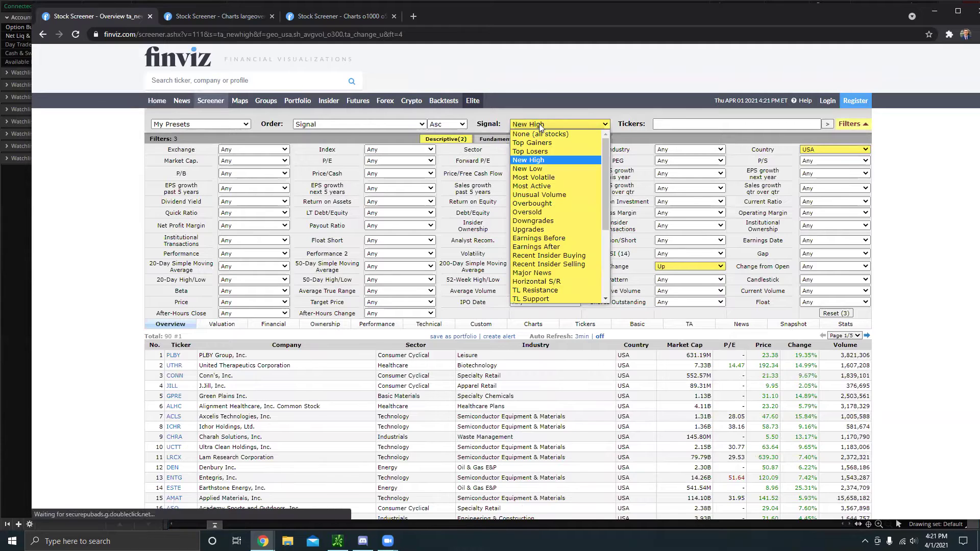
left_click(907, 197)
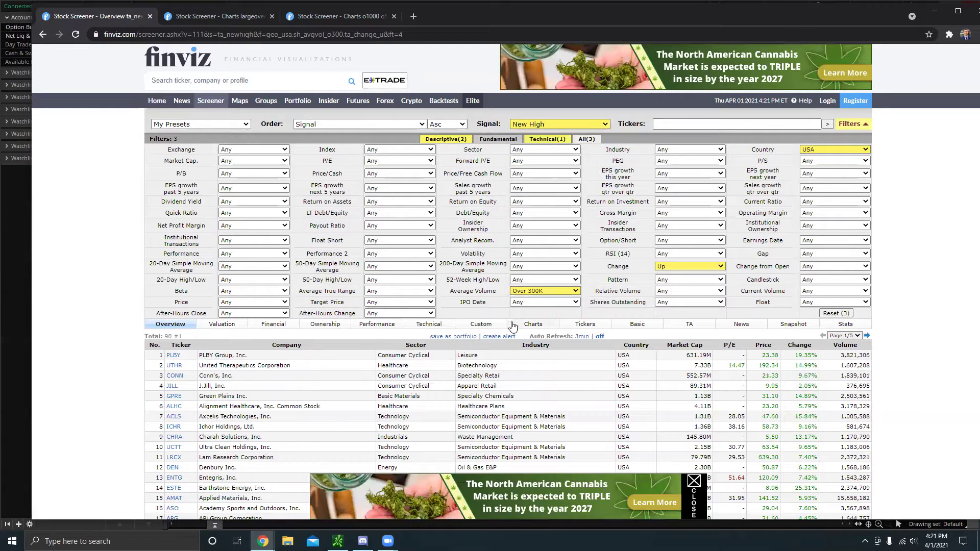
Switch the new-high results to the Charts grid view.
left_click(533, 325)
scroll(633, 237, "down", 2)
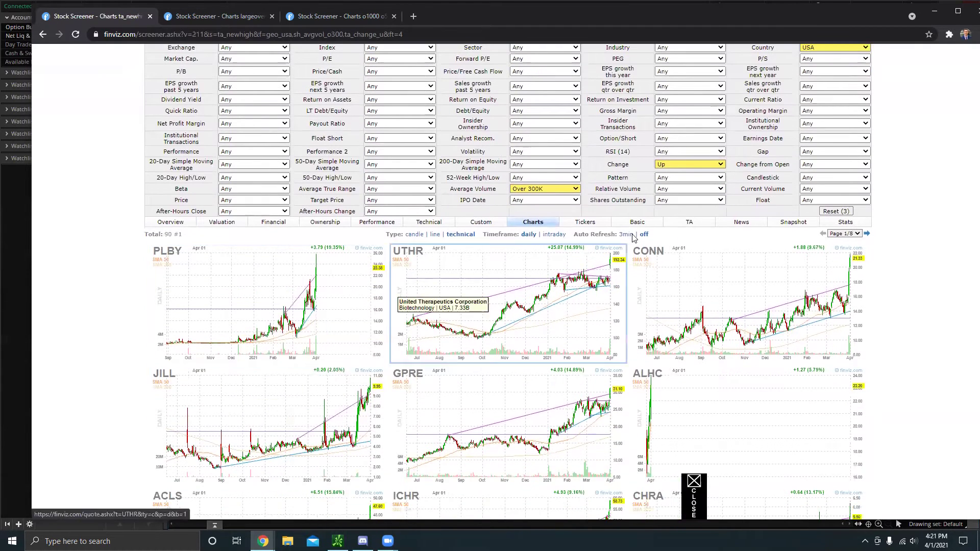
scroll(510, 286, "down", 5)
scroll(404, 331, "up", 8)
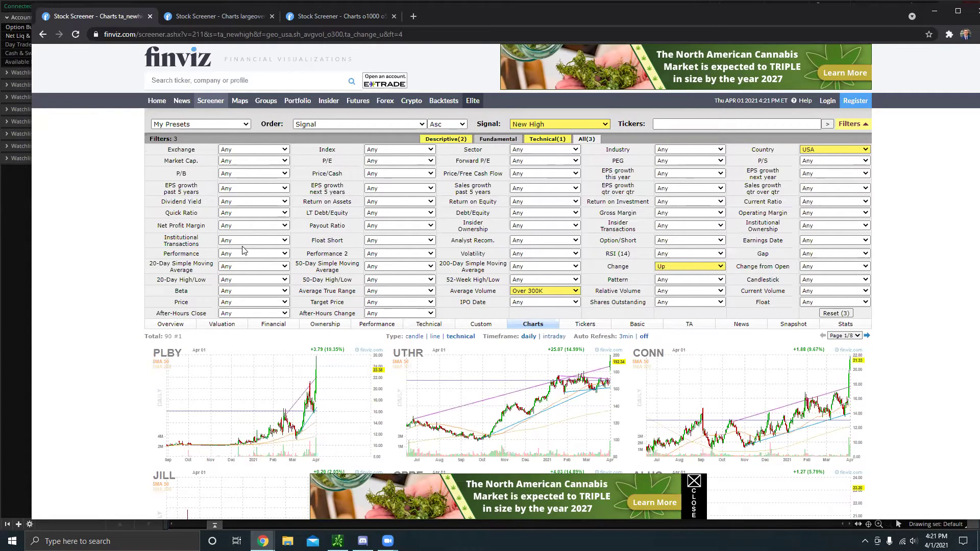
Filter to P/B Under 2 and scroll through the 12 charted stocks.
left_click(279, 174)
left_click(240, 216)
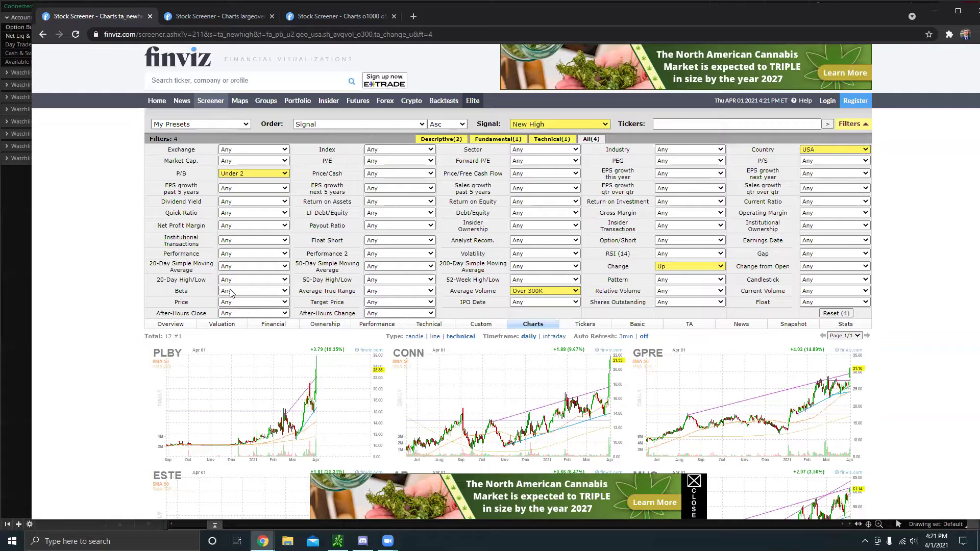
scroll(317, 368, "down", 5)
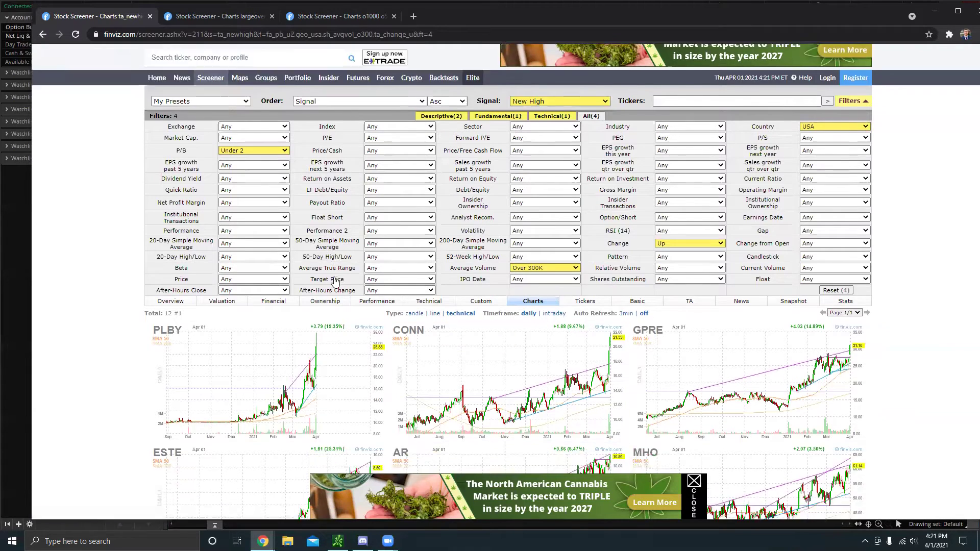
scroll(330, 307, "down", 3)
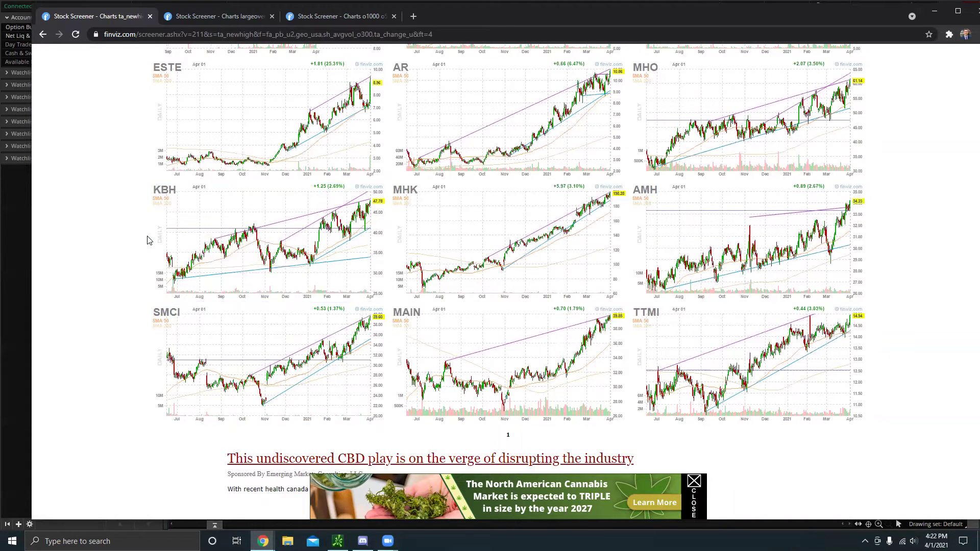
scroll(266, 250, "down", 1)
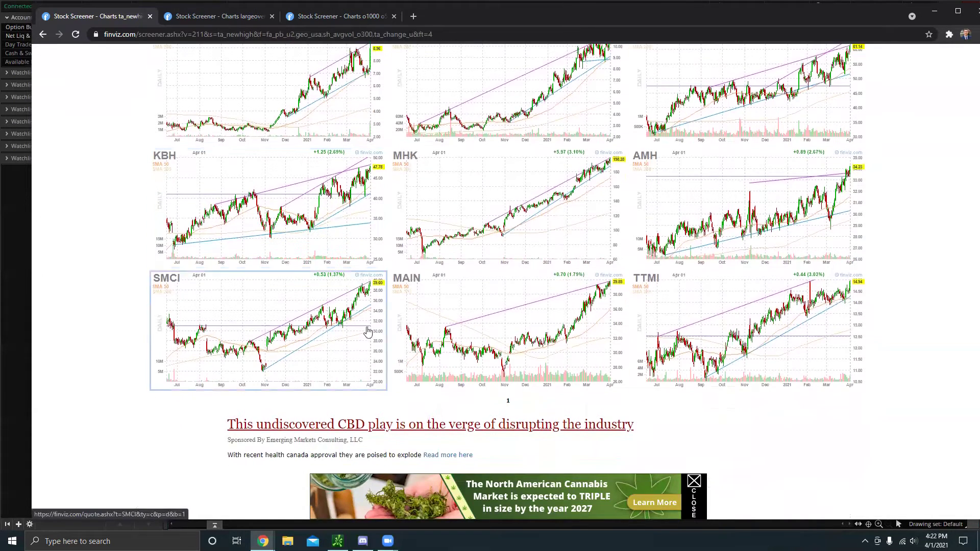
scroll(653, 319, "up", 9)
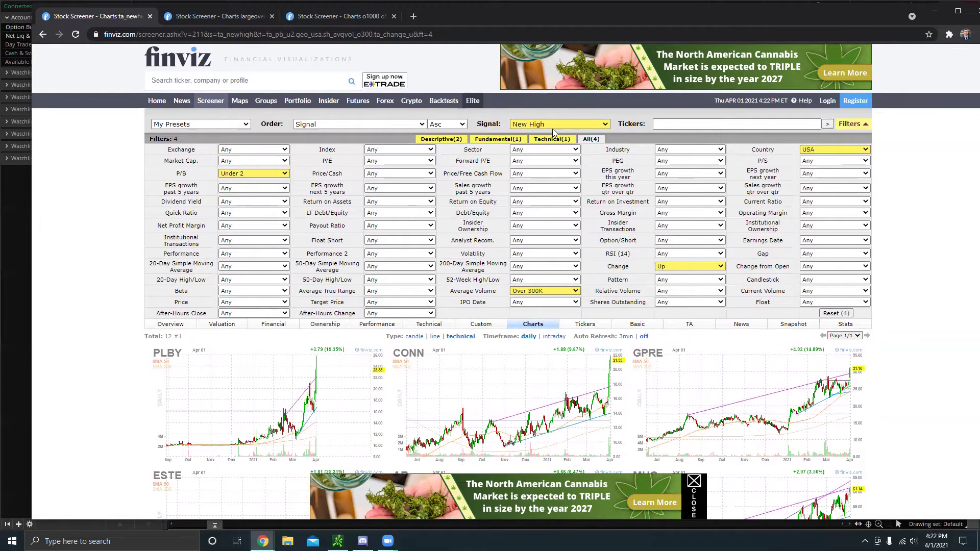
left_click(394, 123)
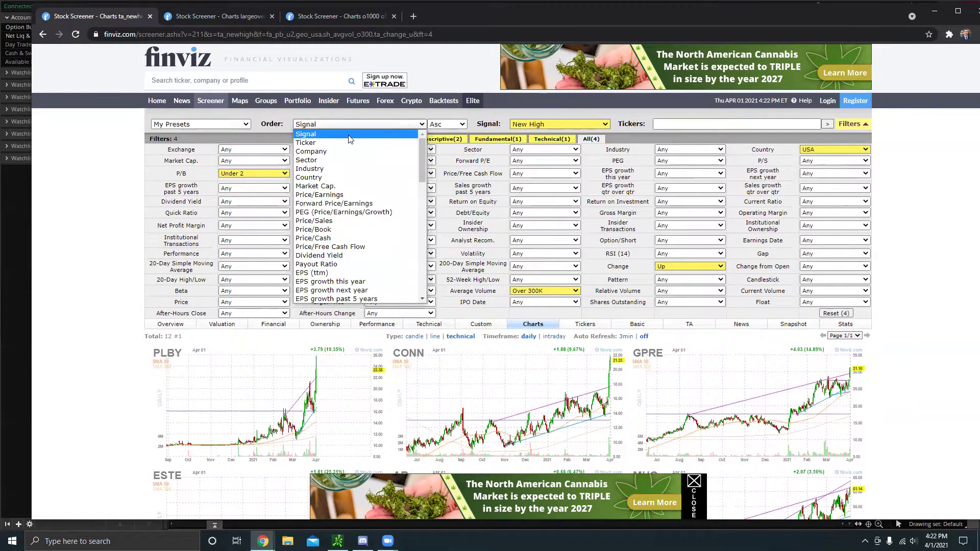
left_click(28, 209)
mouse_move(263, 540)
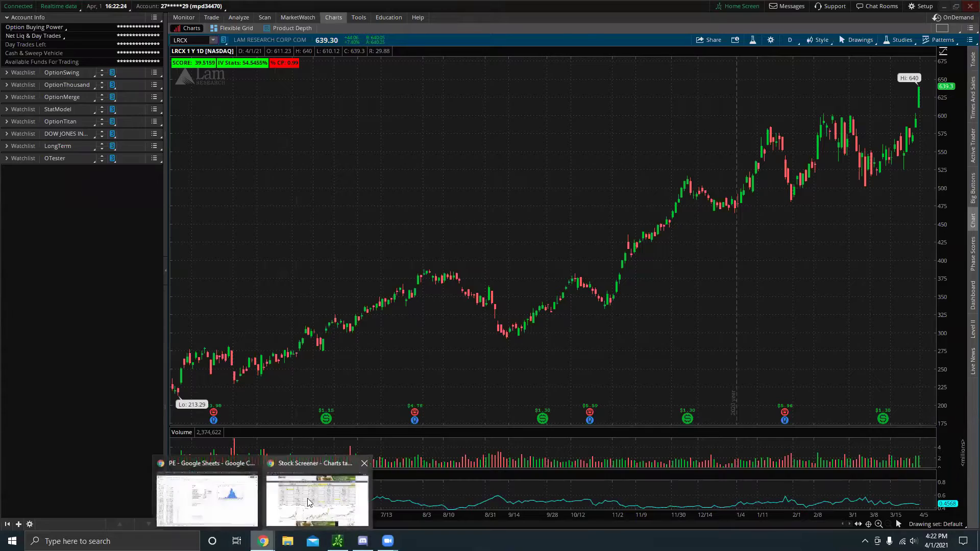
left_click(312, 490)
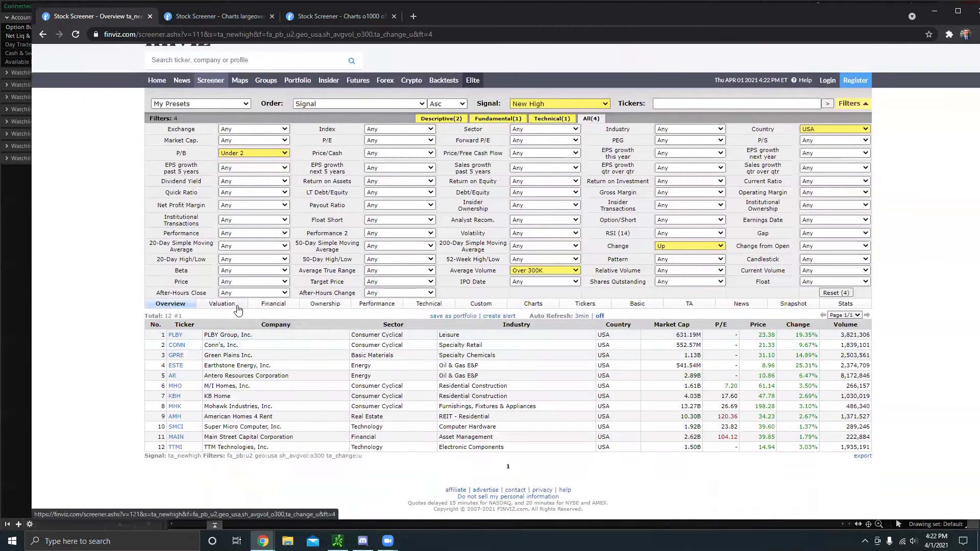
left_click(222, 324)
left_click(276, 327)
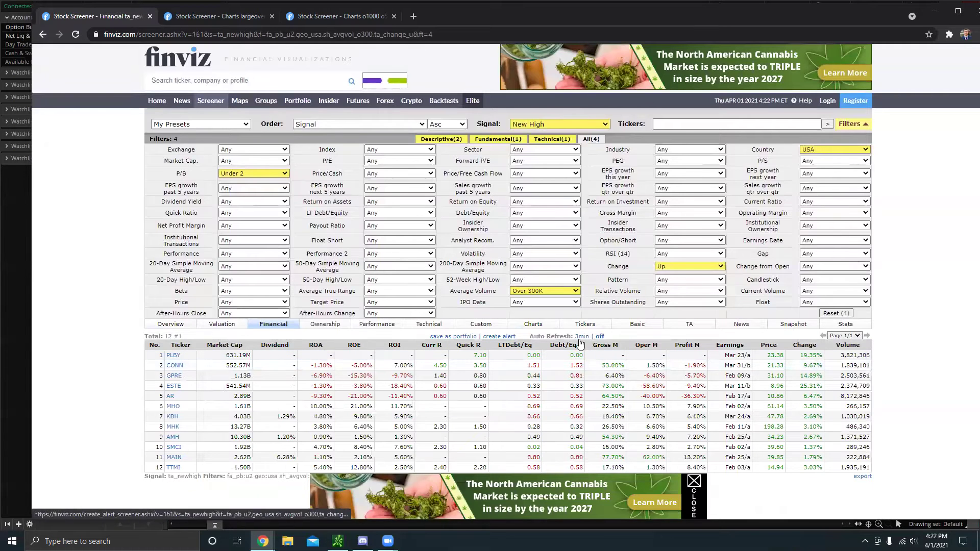
left_click(533, 325)
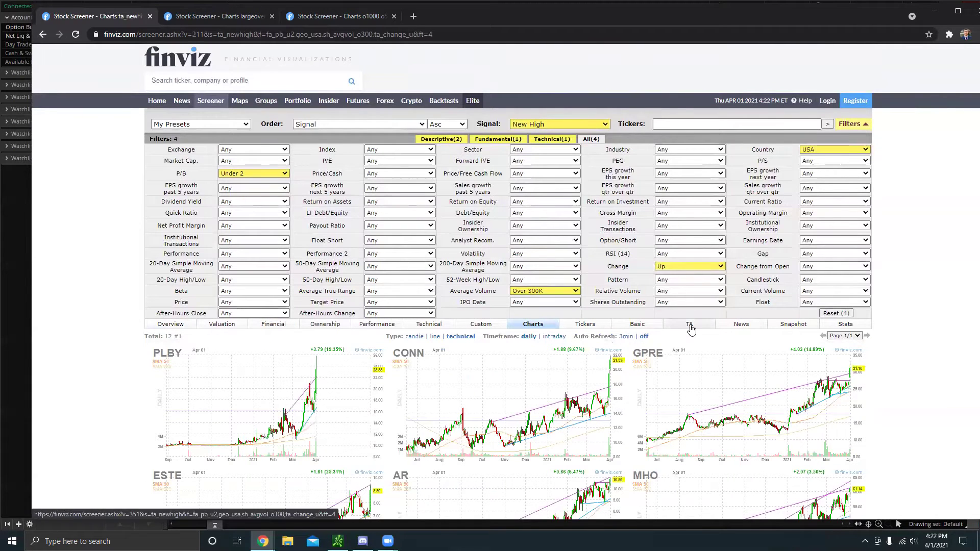
left_click(689, 324)
scroll(477, 325, "down", 4)
scroll(477, 326, "down", 3)
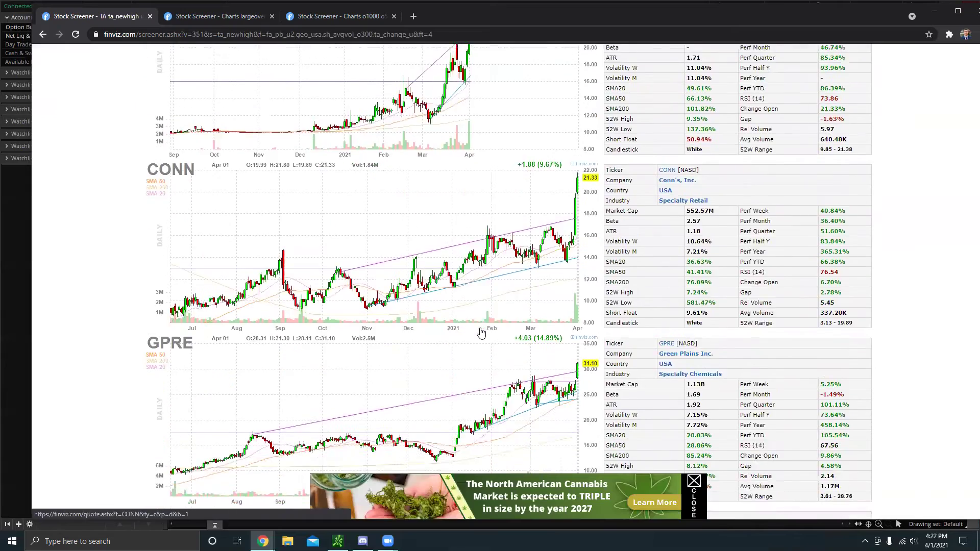
scroll(490, 329, "up", 4)
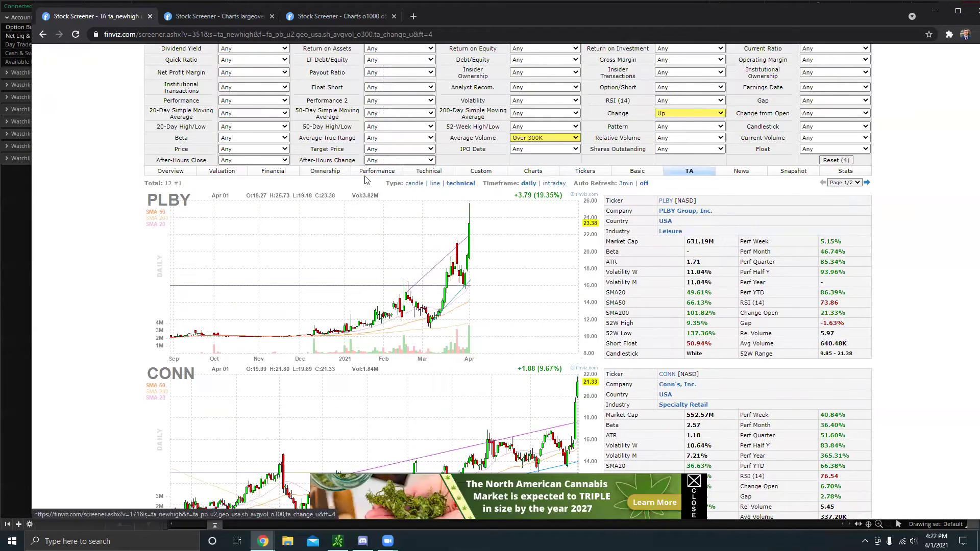
left_click(544, 172)
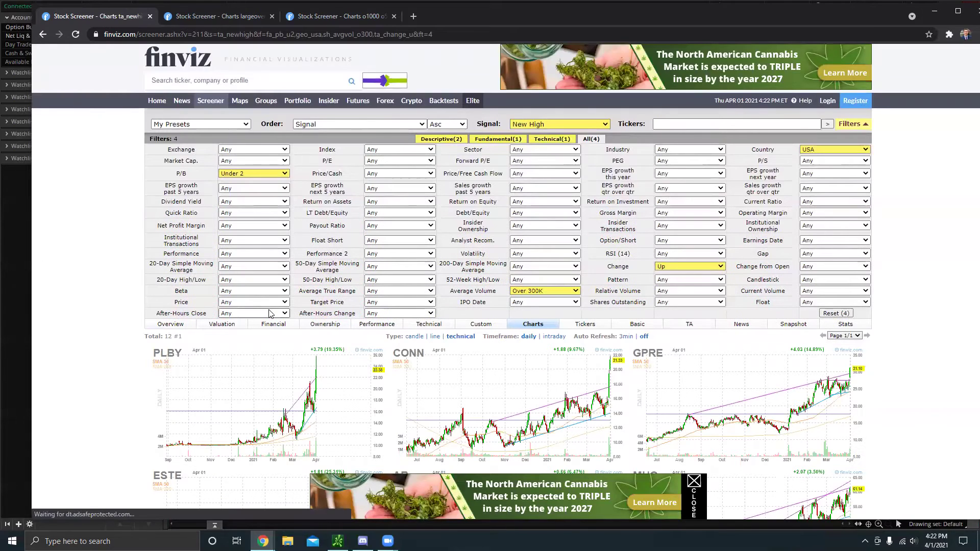
Start a fresh screener with the Recent Insider Buying signal and Price Under $5.
left_click(157, 101)
left_click(219, 103)
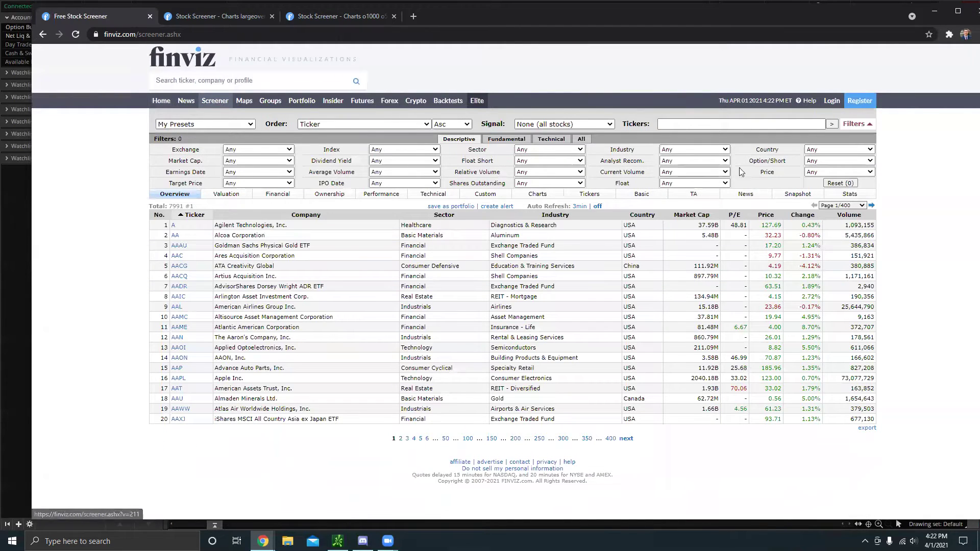
left_click(572, 124)
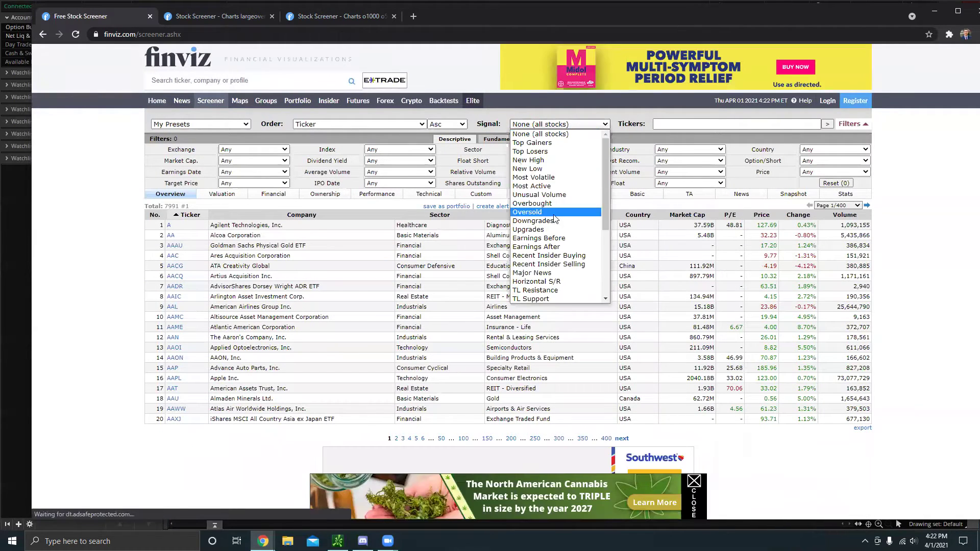
left_click(562, 256)
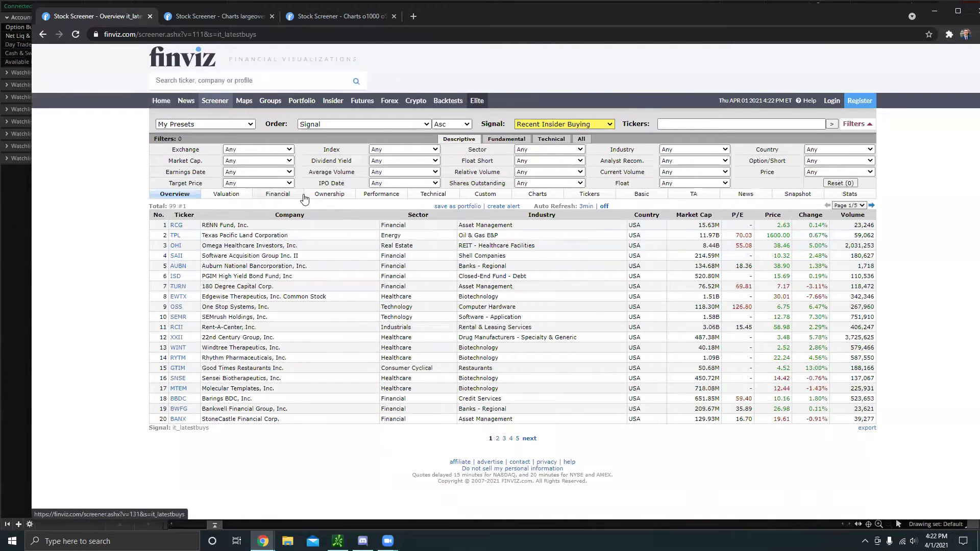
left_click(577, 139)
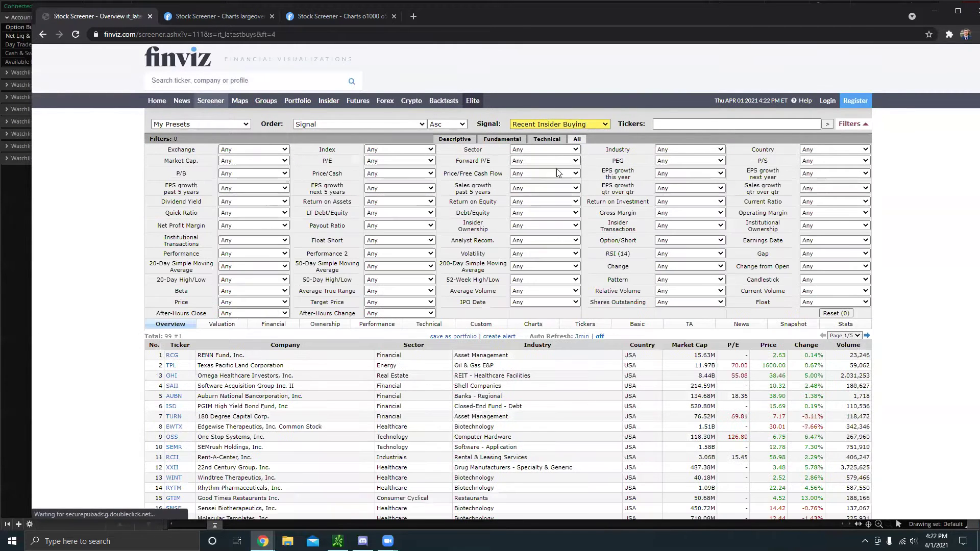
left_click(226, 302)
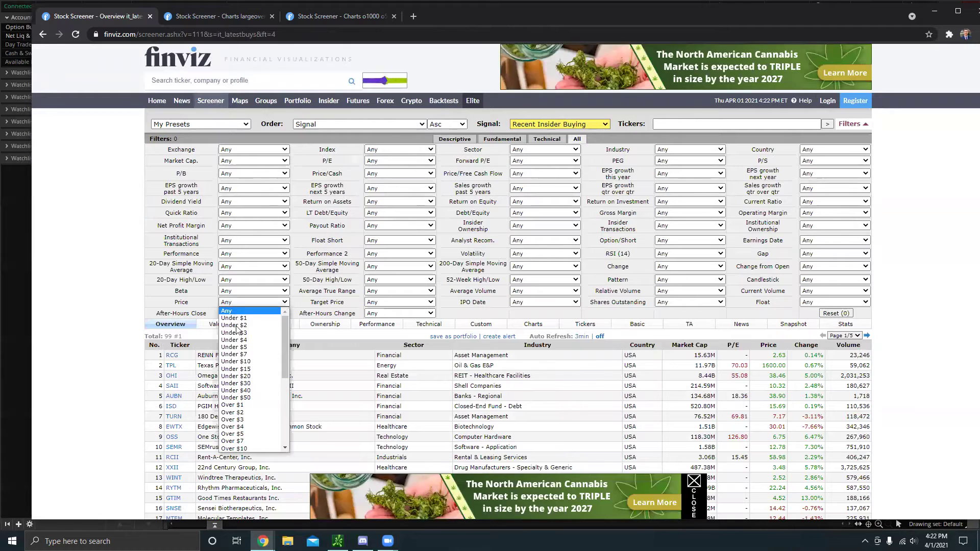
left_click(258, 353)
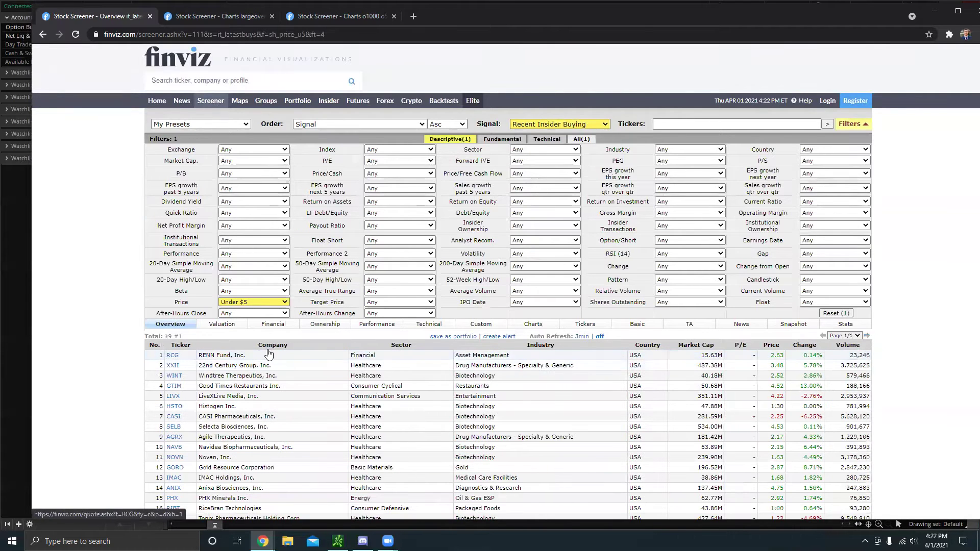
scroll(186, 276, "down", 2)
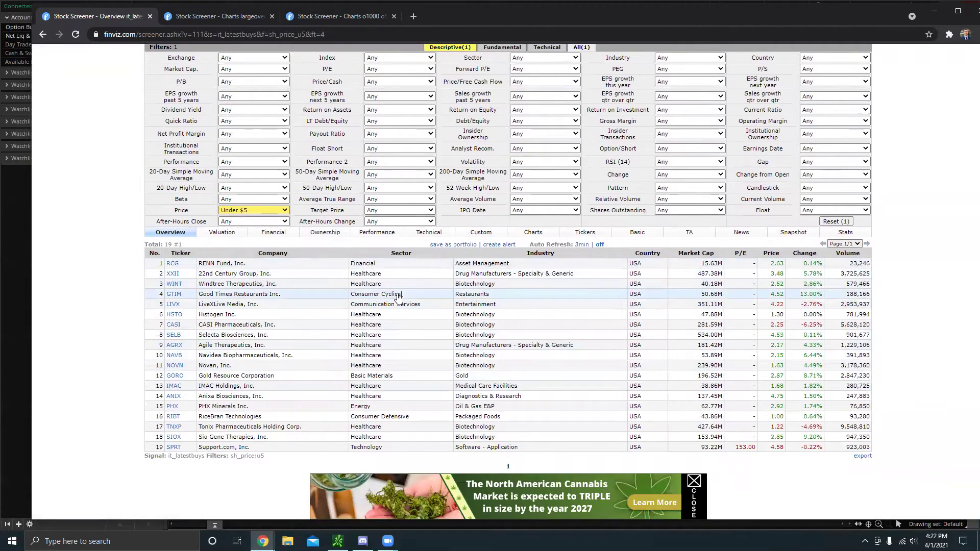
Display the 19 results as a chart grid, keeping Recent Insider Buying as the signal.
left_click(537, 234)
scroll(406, 317, "down", 2)
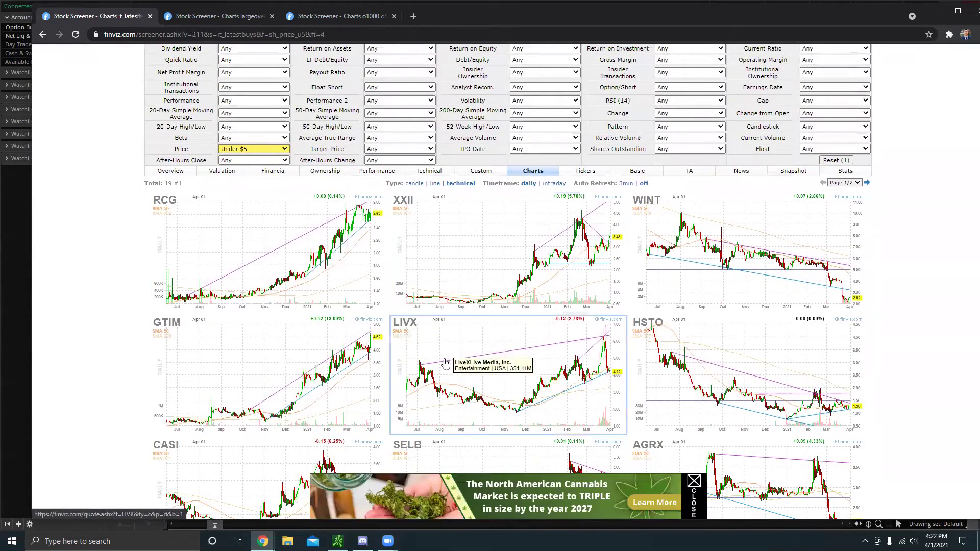
scroll(408, 334, "down", 1)
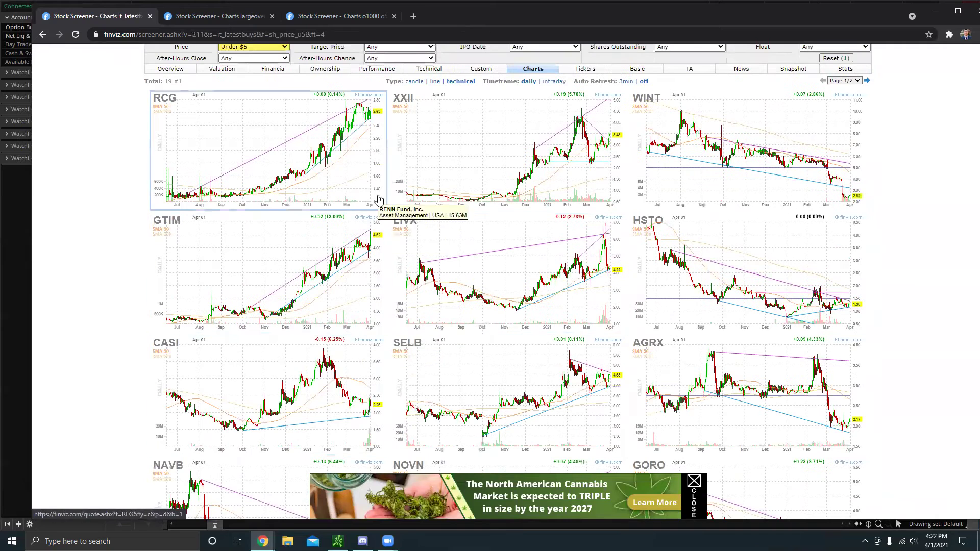
scroll(435, 194, "up", 1)
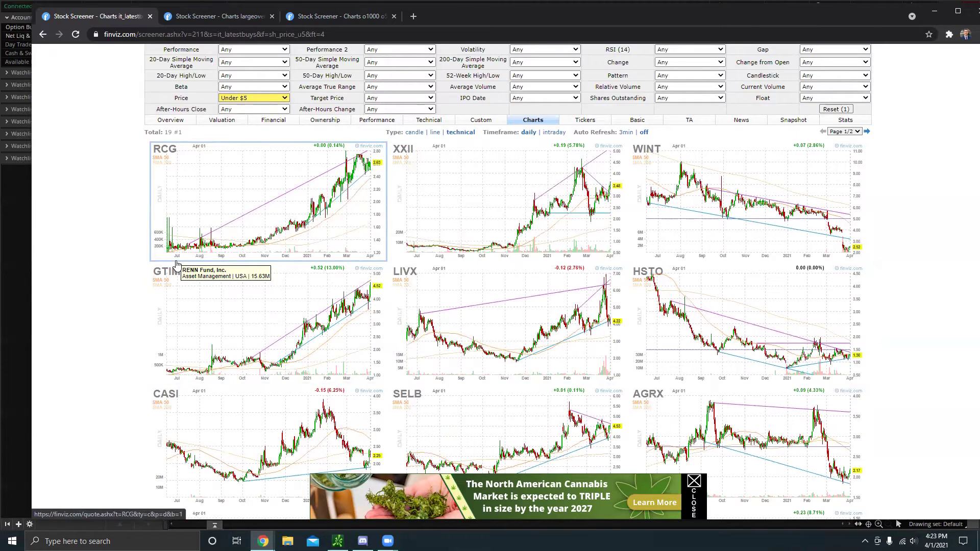
scroll(176, 264, "up", 4)
left_click(574, 126)
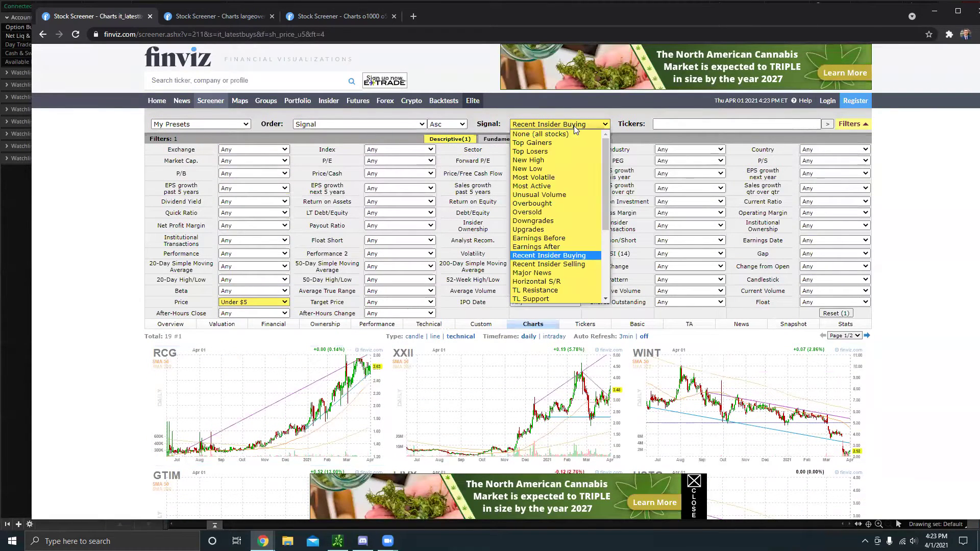
left_click(899, 240)
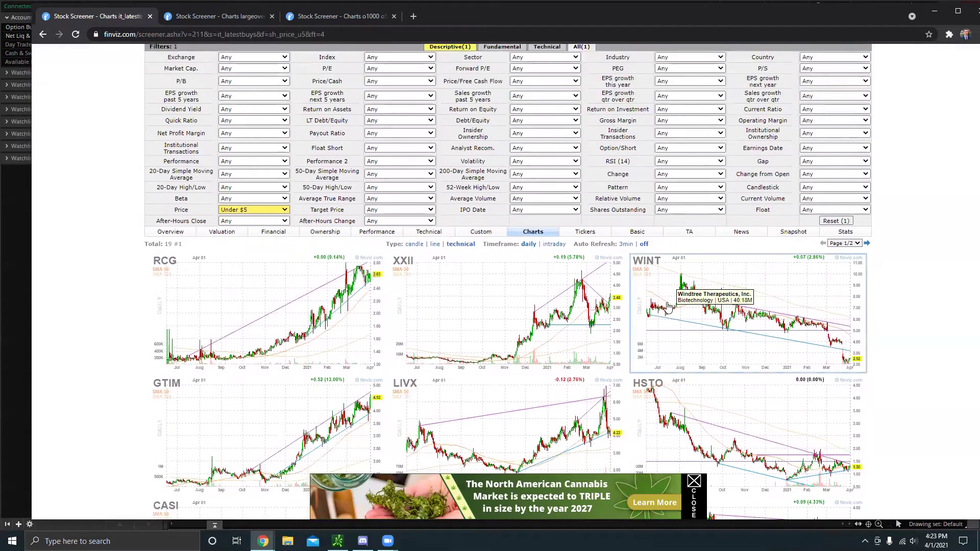
scroll(667, 306, "down", 3)
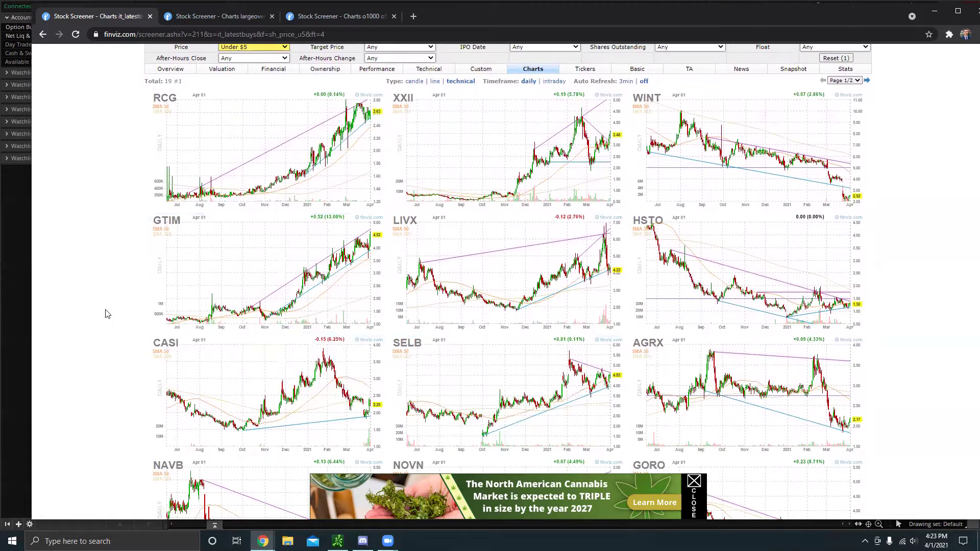
scroll(108, 315, "down", 2)
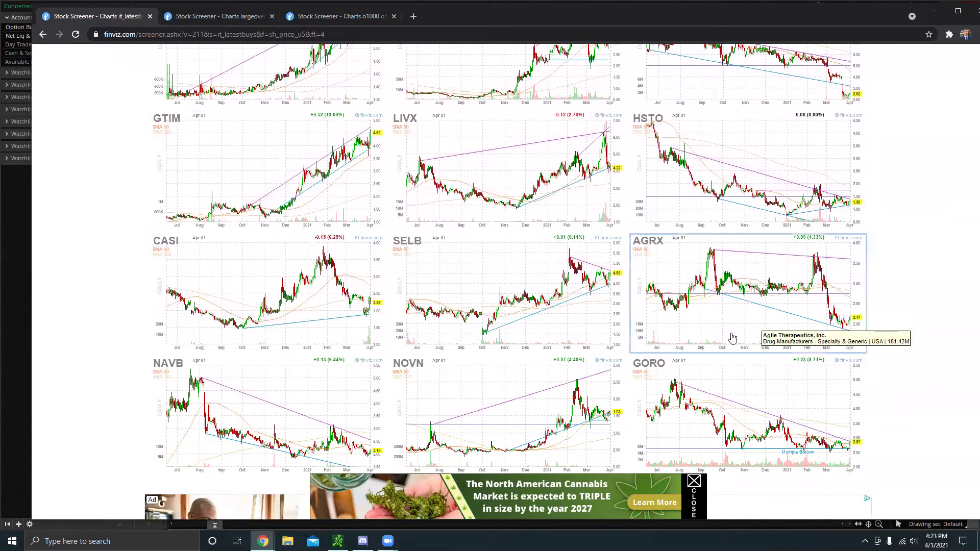
left_click(199, 281)
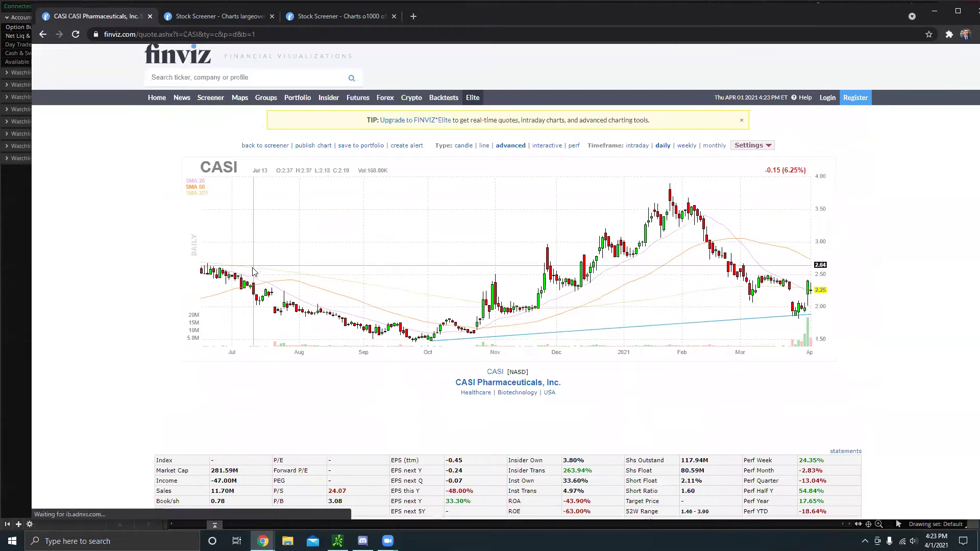
scroll(254, 271, "down", 1)
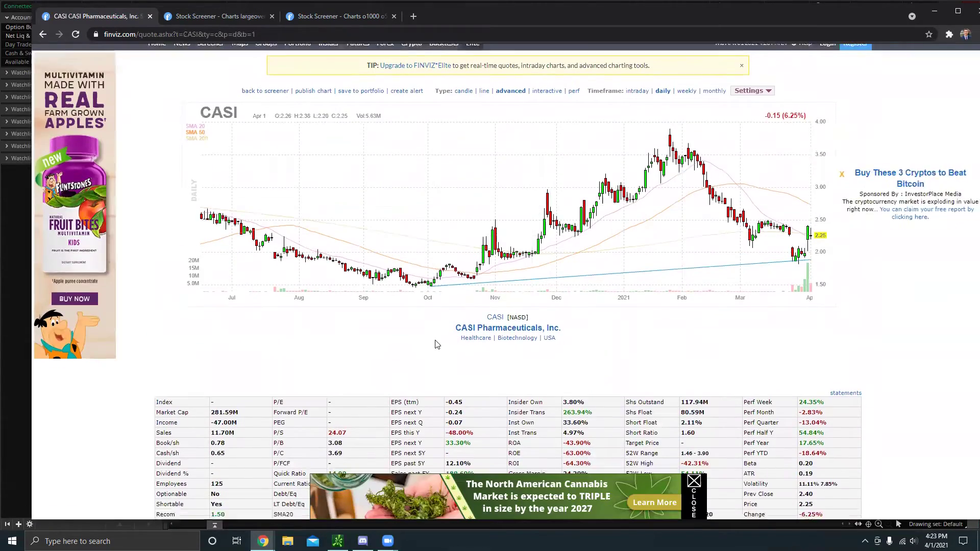
scroll(434, 342, "down", 20)
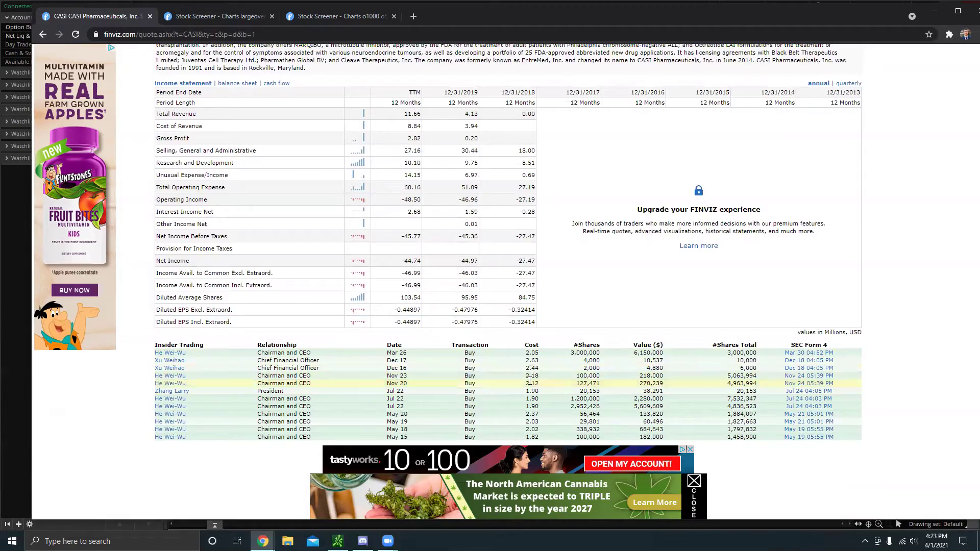
scroll(528, 381, "up", 8)
scroll(522, 379, "up", 5)
scroll(516, 374, "down", 13)
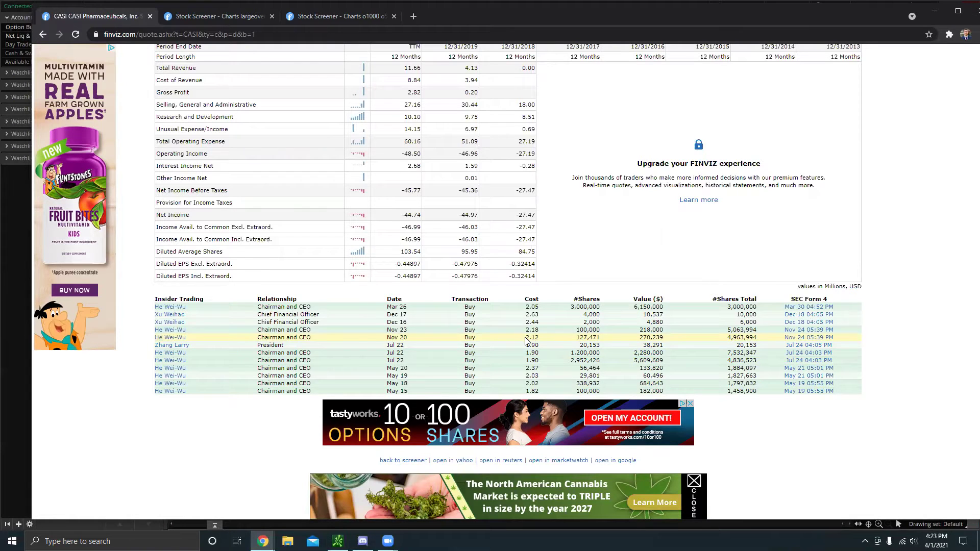
scroll(325, 341, "up", 5)
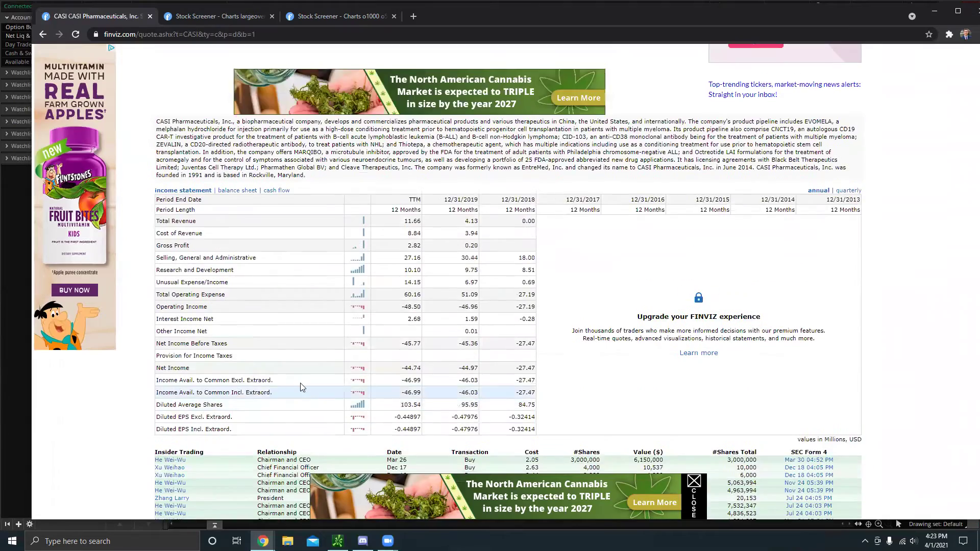
scroll(324, 341, "up", 8)
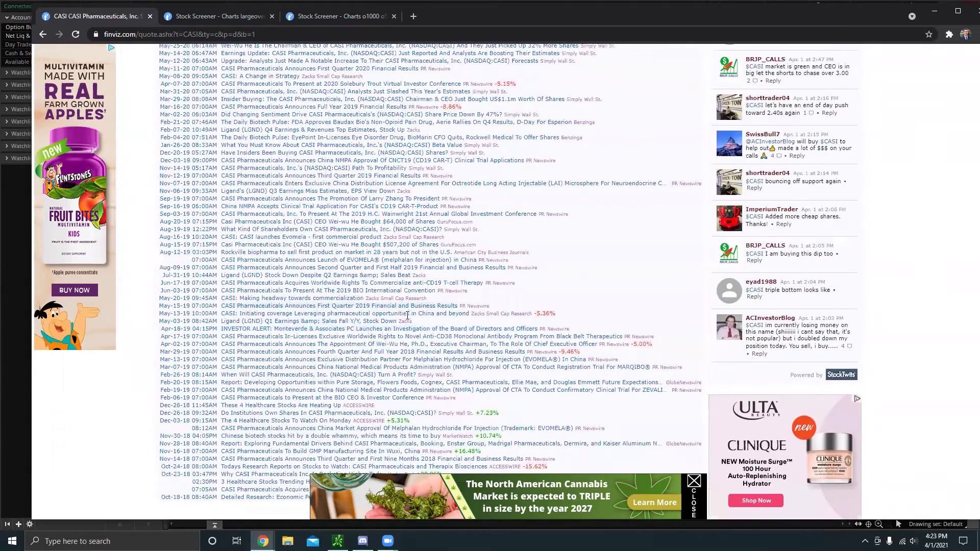
scroll(398, 327, "down", 6)
scroll(398, 326, "up", 10)
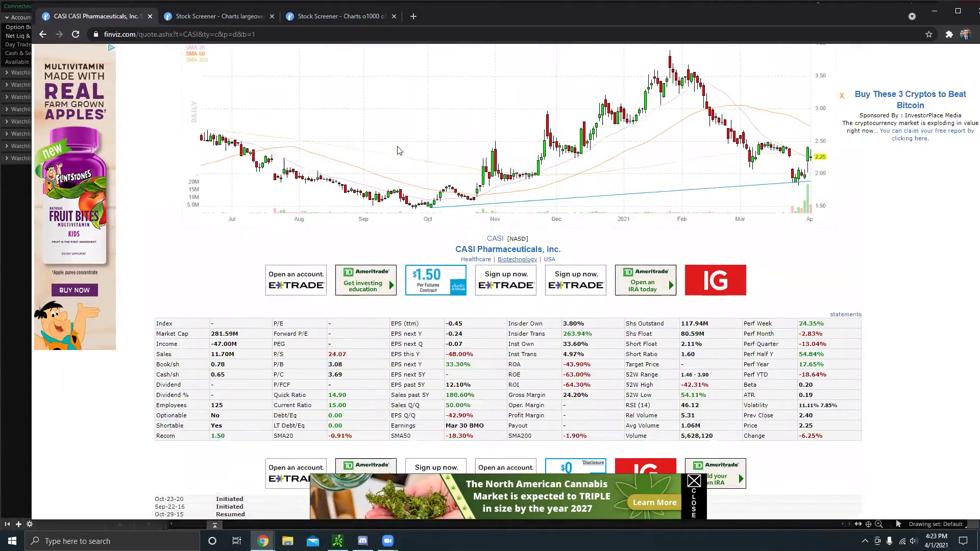
scroll(739, 205, "up", 3)
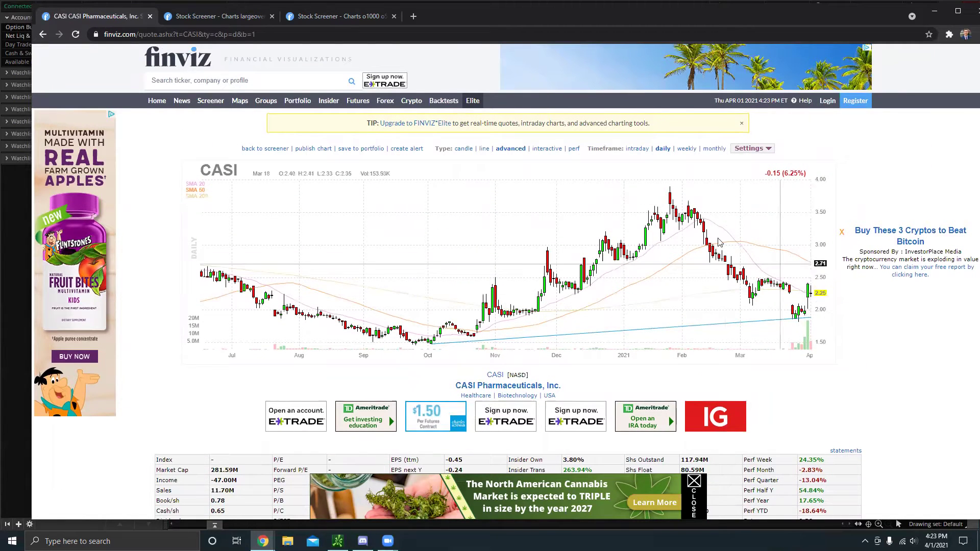
key("alt+Left")
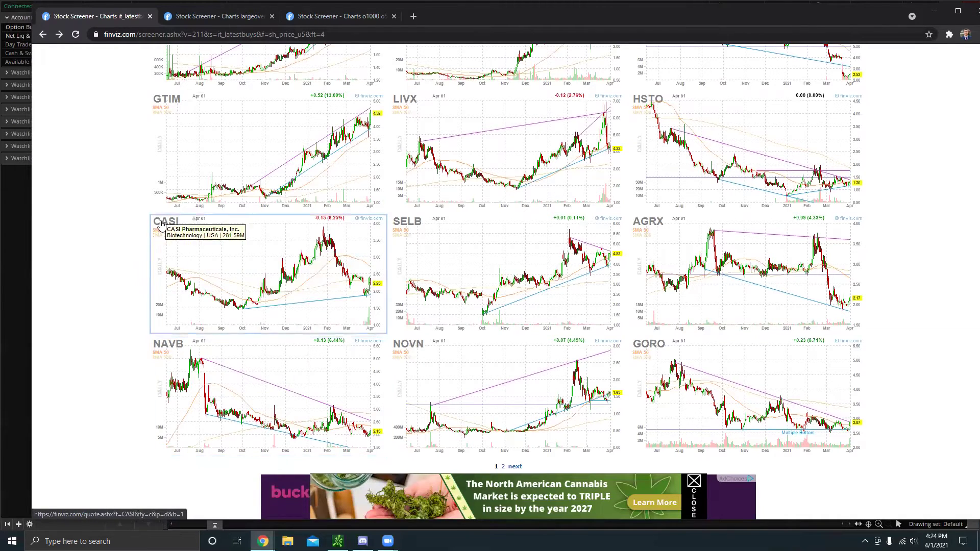
scroll(133, 258, "up", 3)
scroll(108, 264, "down", 2)
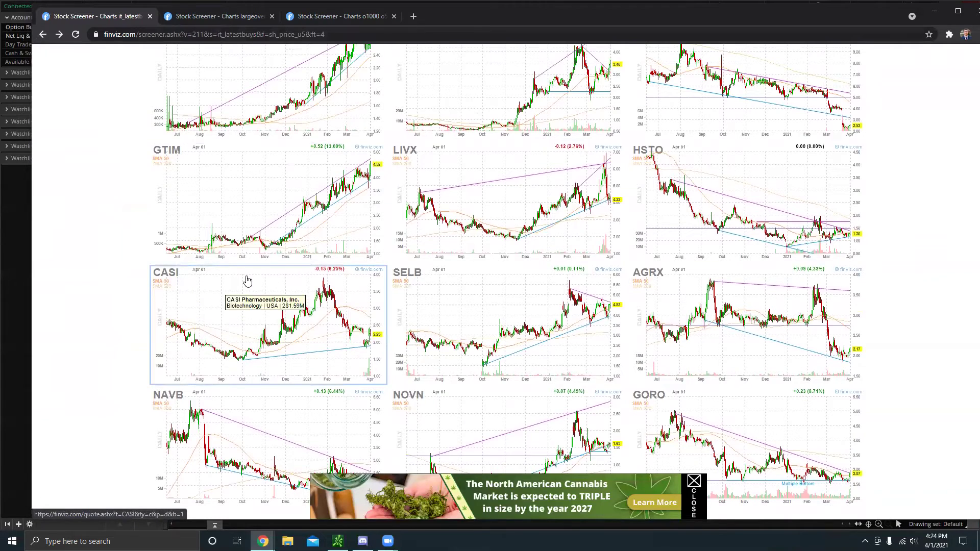
scroll(189, 316, "up", 6)
left_click(553, 105)
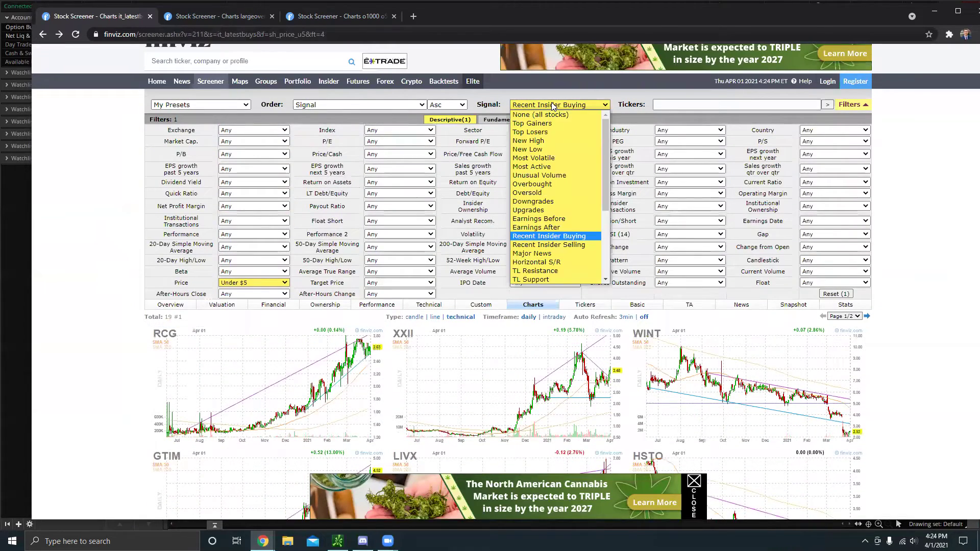
left_click(579, 240)
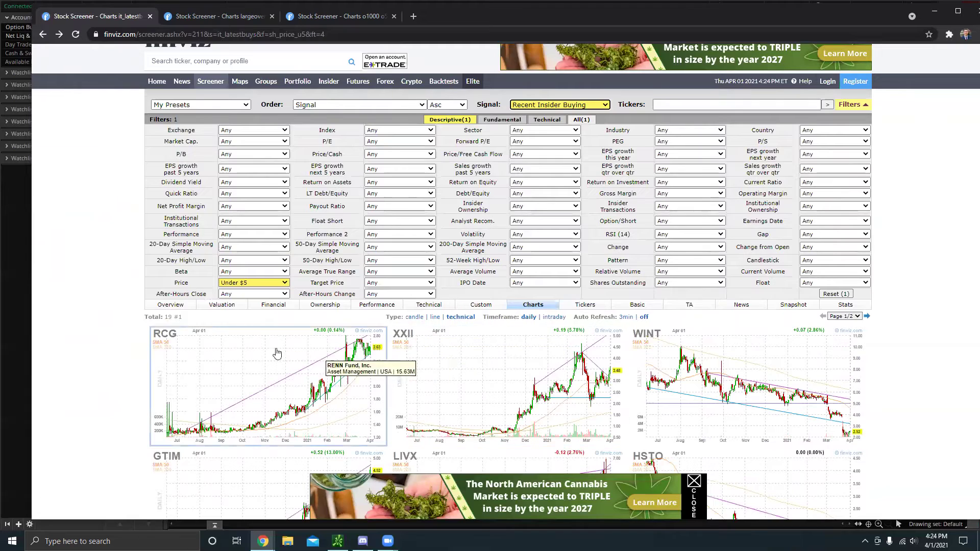
scroll(123, 340, "down", 5)
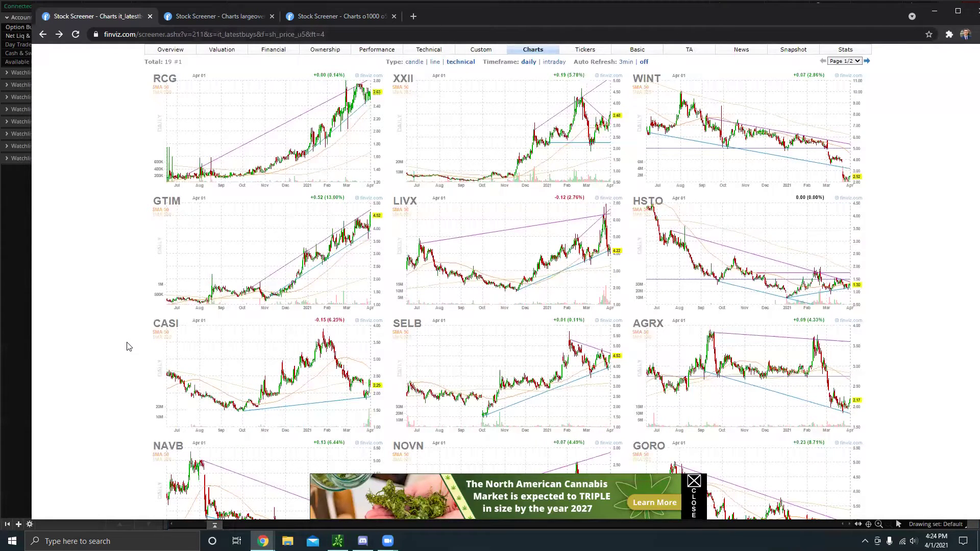
scroll(127, 347, "up", 5)
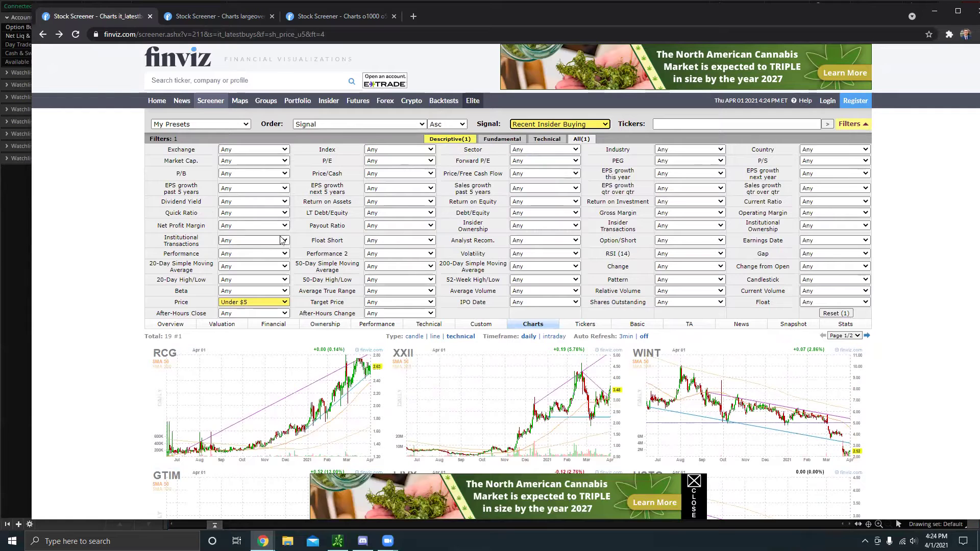
Bring up the large-cap Week -10% screener charting EDU, TAL and VIPS and open its Performance choices.
left_click(206, 20)
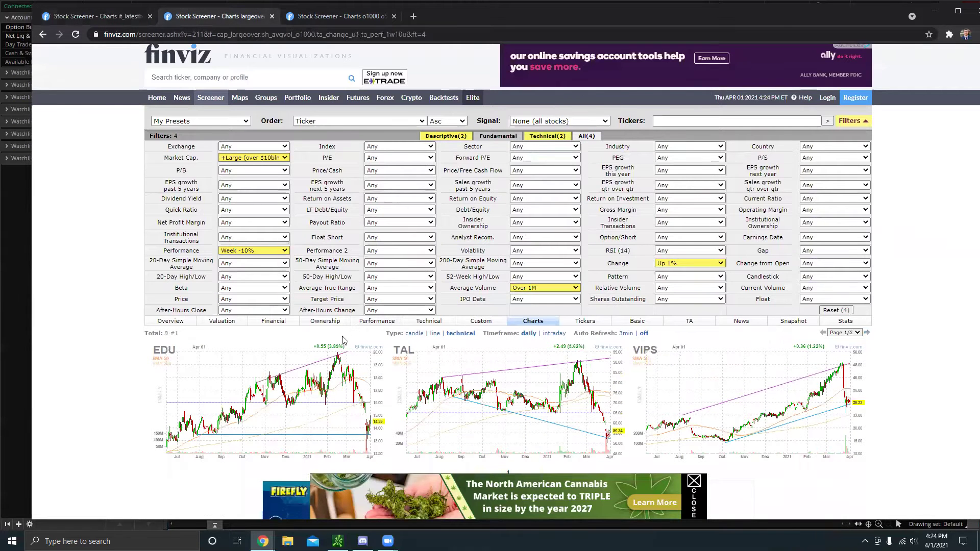
scroll(327, 388, "down", 1)
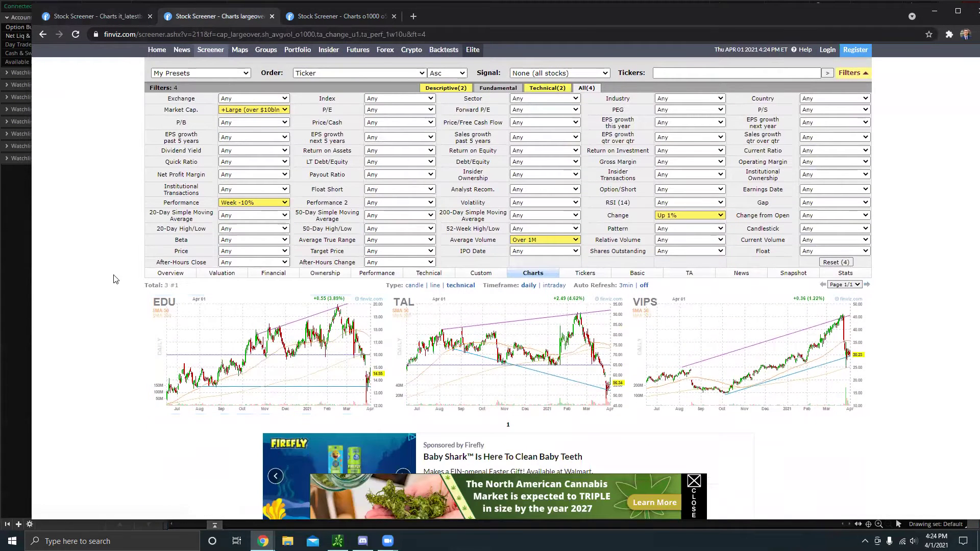
scroll(108, 278, "up", 1)
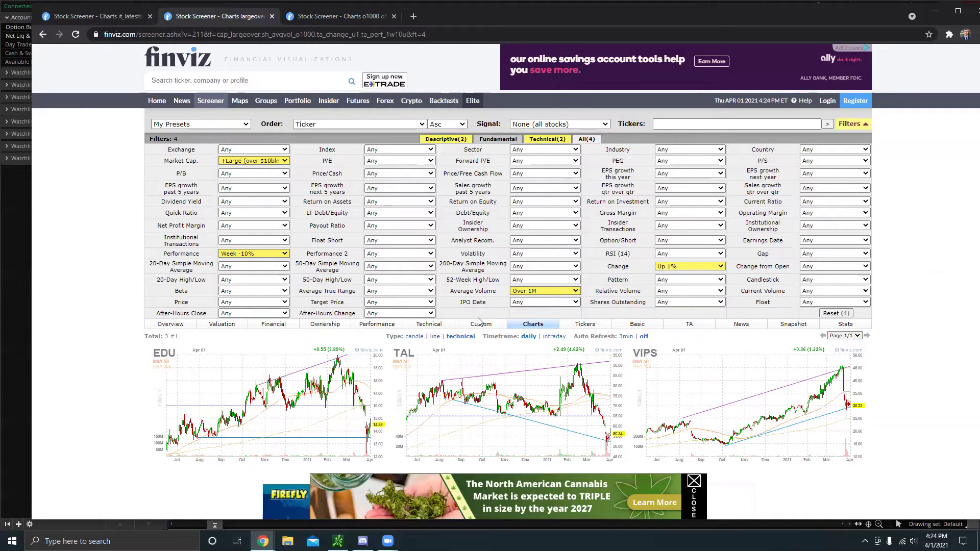
left_click(267, 256)
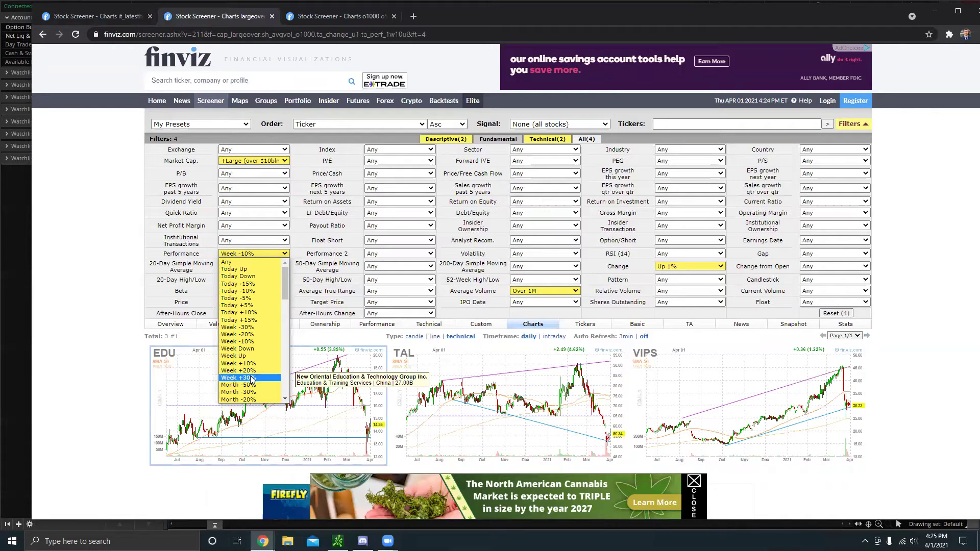
Change Performance to Month -10% and keep Market Cap at +Large (over $10bln).
scroll(257, 376, "down", 3)
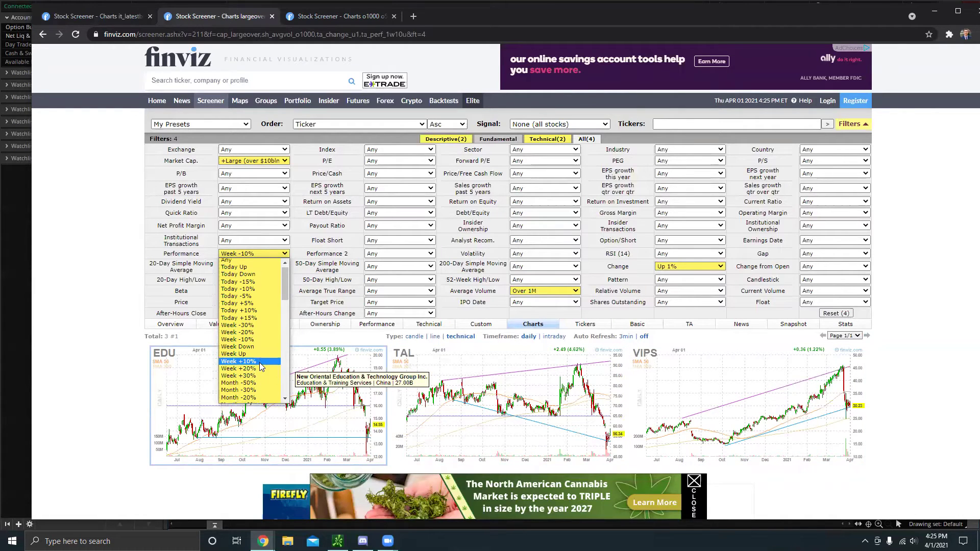
scroll(260, 365, "up", 3)
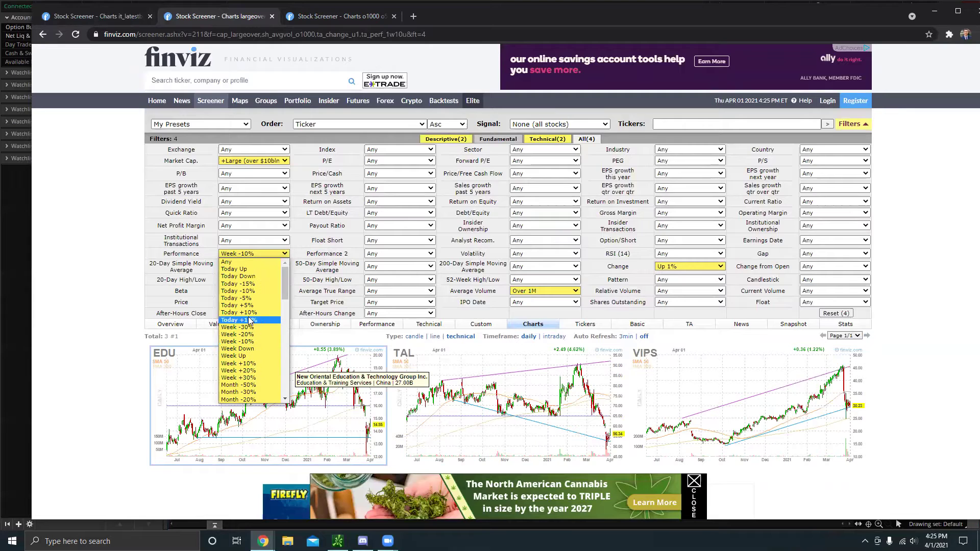
scroll(255, 327, "down", 3)
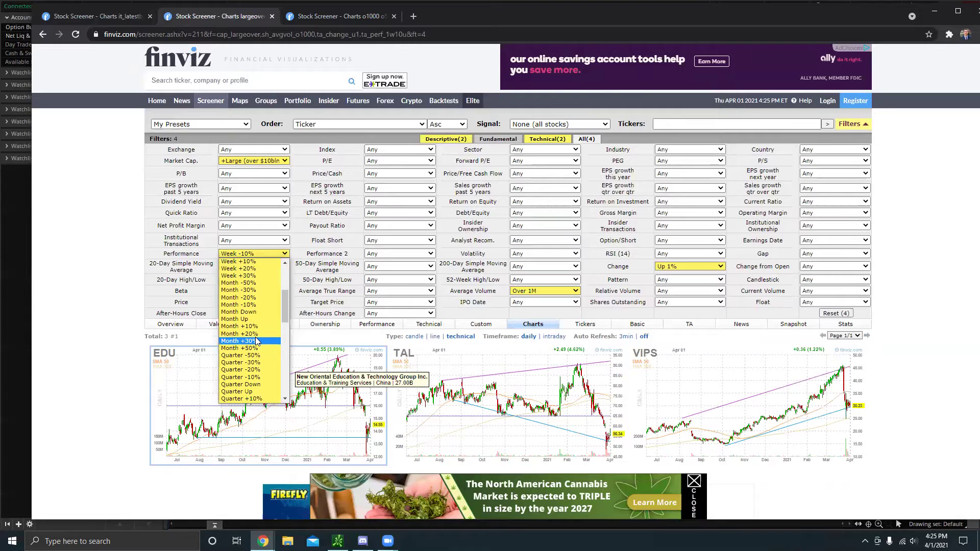
left_click(255, 305)
scroll(138, 291, "down", 2)
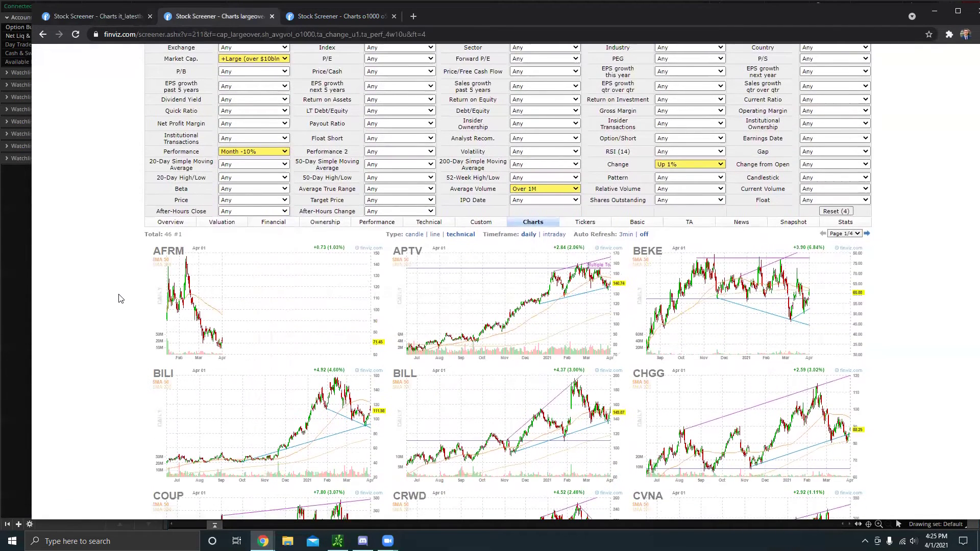
scroll(562, 286, "down", 1)
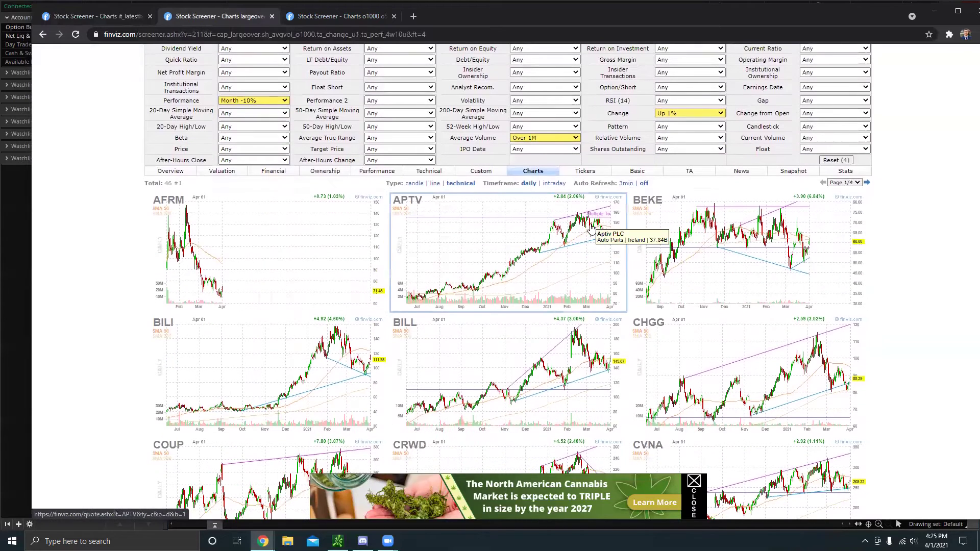
scroll(252, 114, "up", 2)
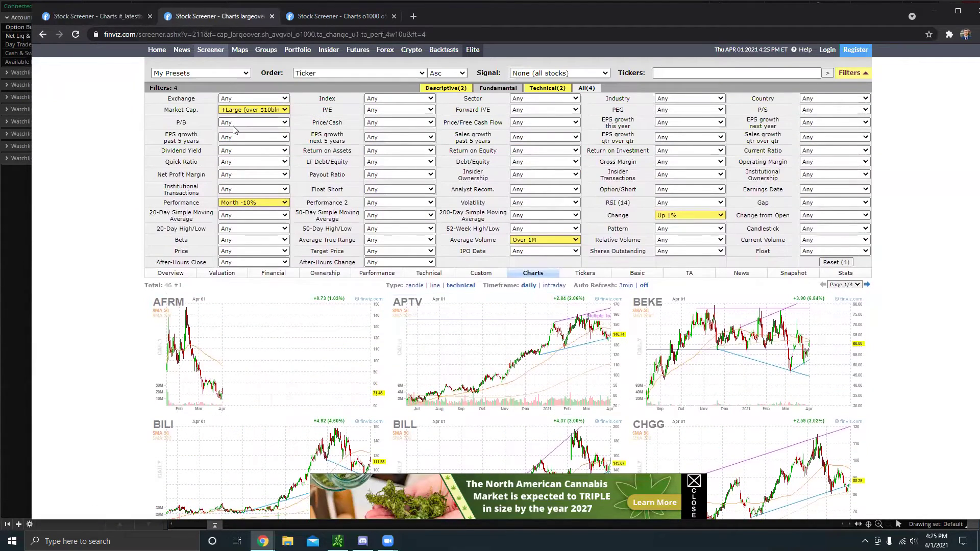
left_click(250, 112)
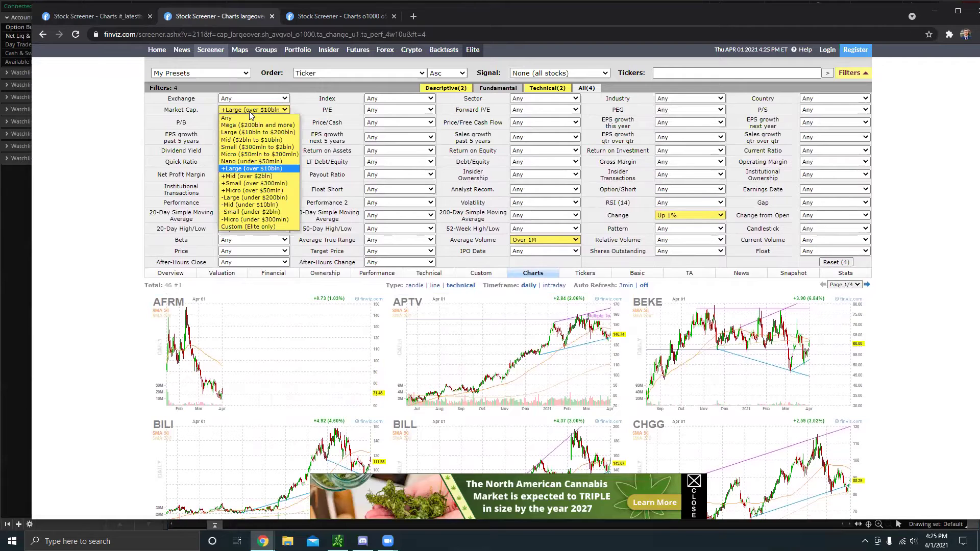
left_click(250, 169)
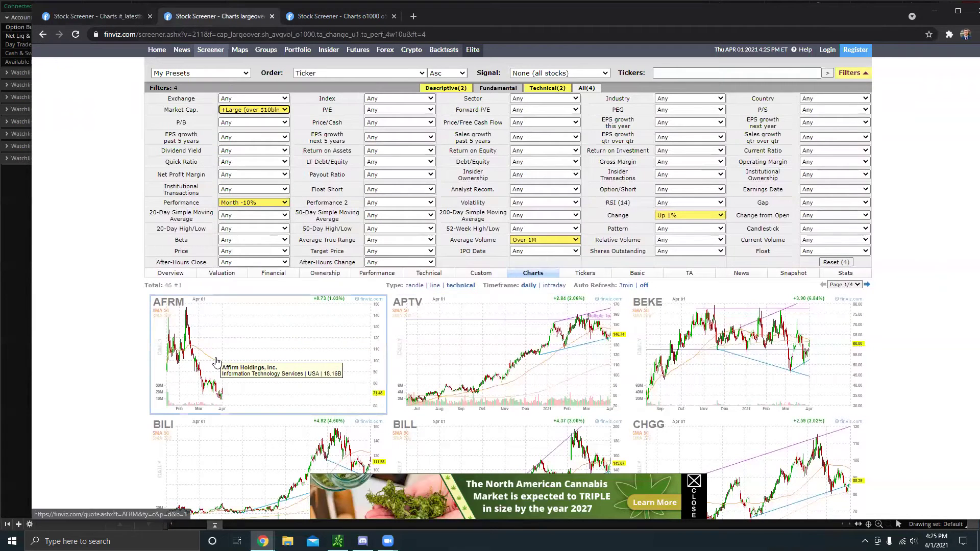
scroll(101, 313, "down", 1)
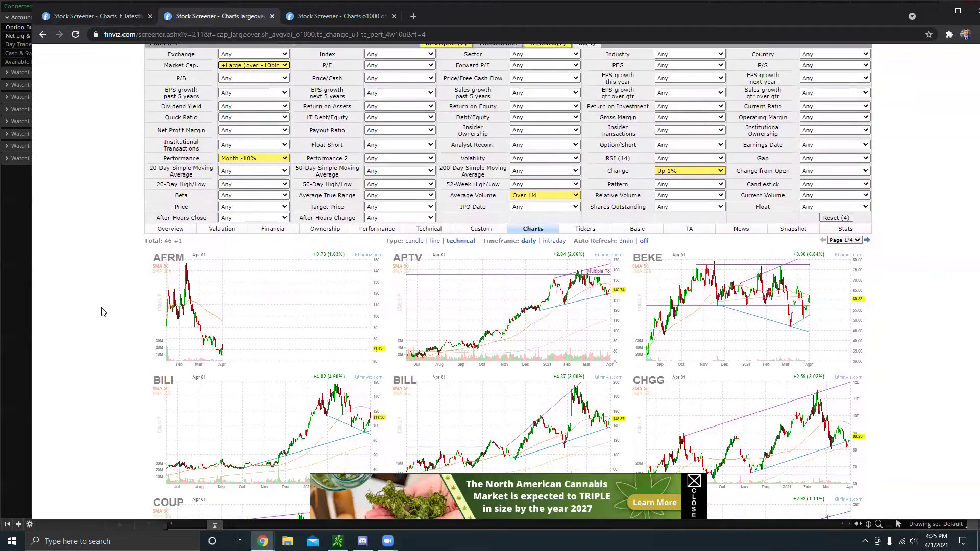
scroll(100, 313, "down", 3)
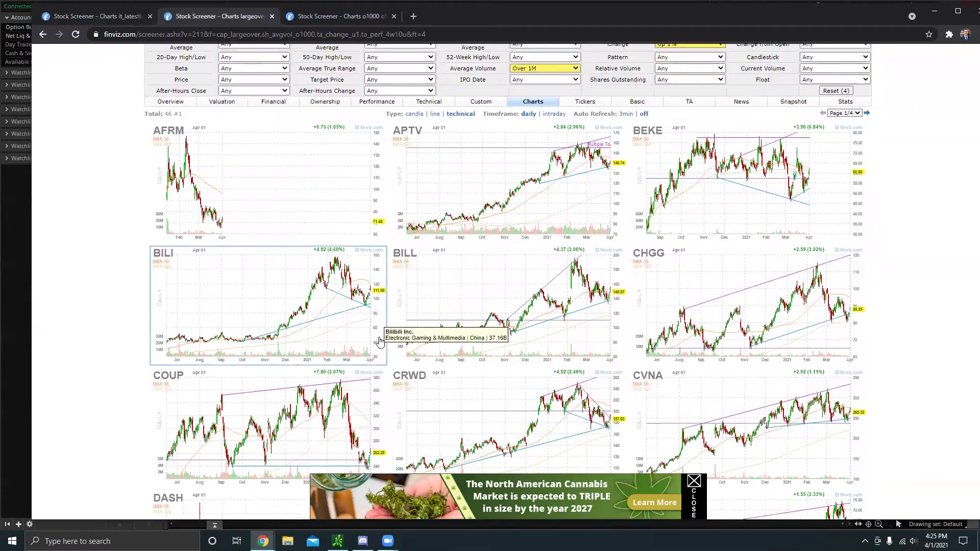
scroll(557, 337, "down", 4)
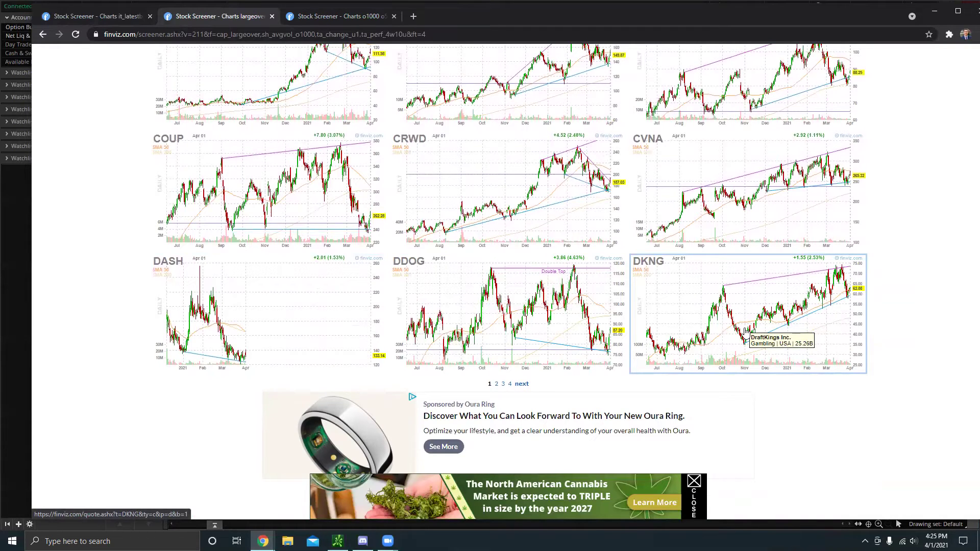
scroll(559, 210, "up", 3)
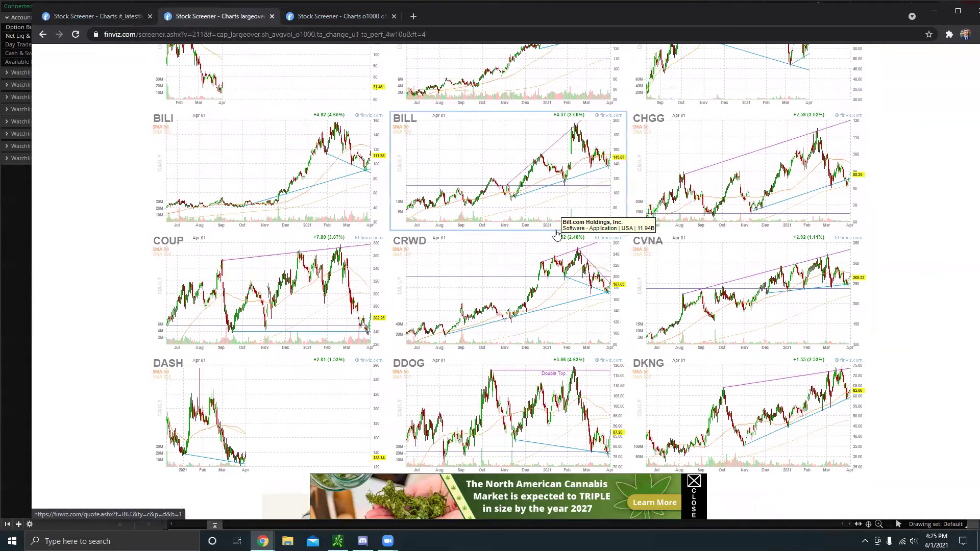
scroll(638, 292, "up", 1)
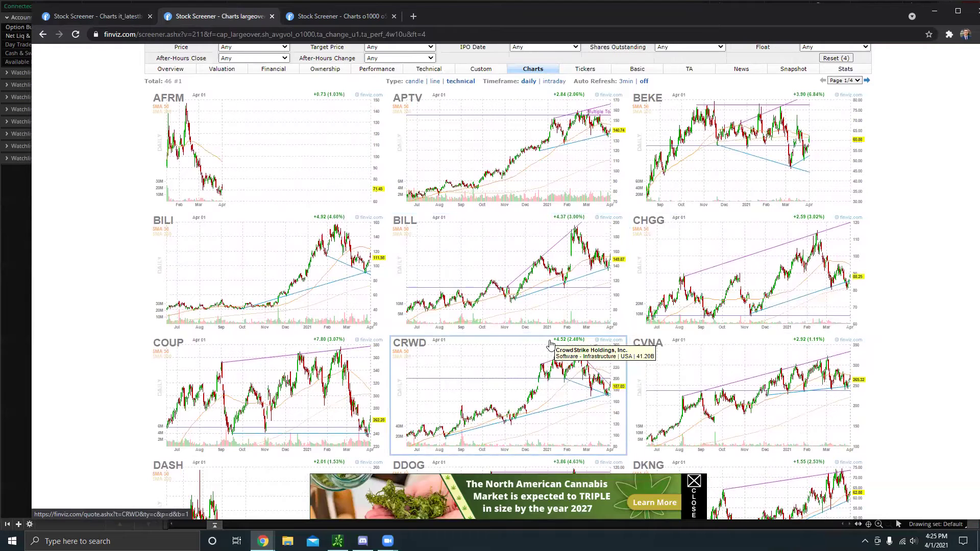
scroll(562, 333, "down", 4)
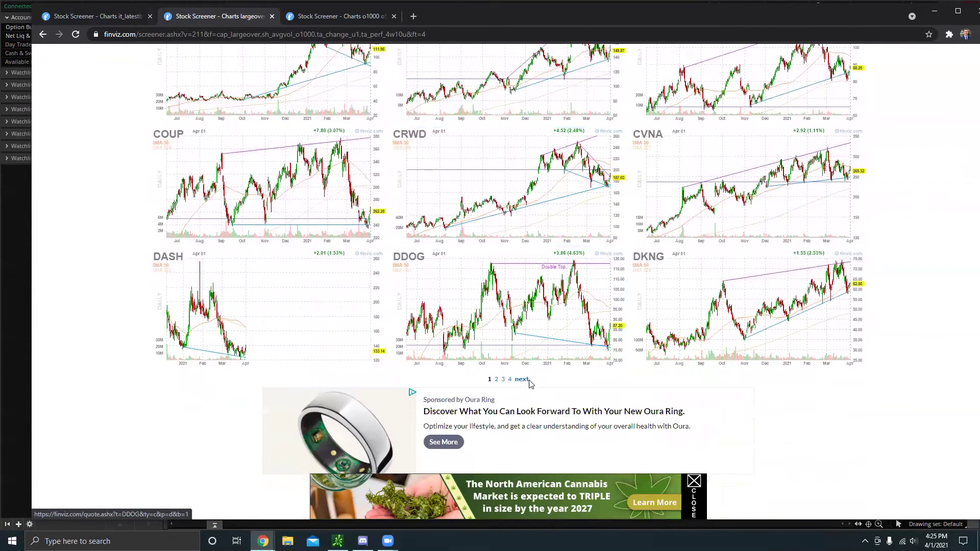
Go to page 2 of the 46-stock chart results, checking the MRNA quote along the way.
left_click(497, 379)
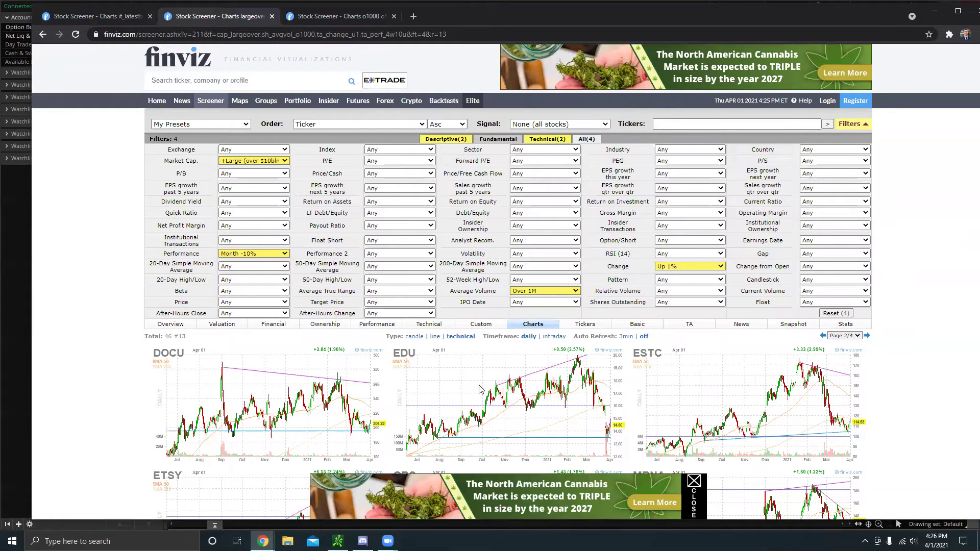
scroll(411, 327, "down", 4)
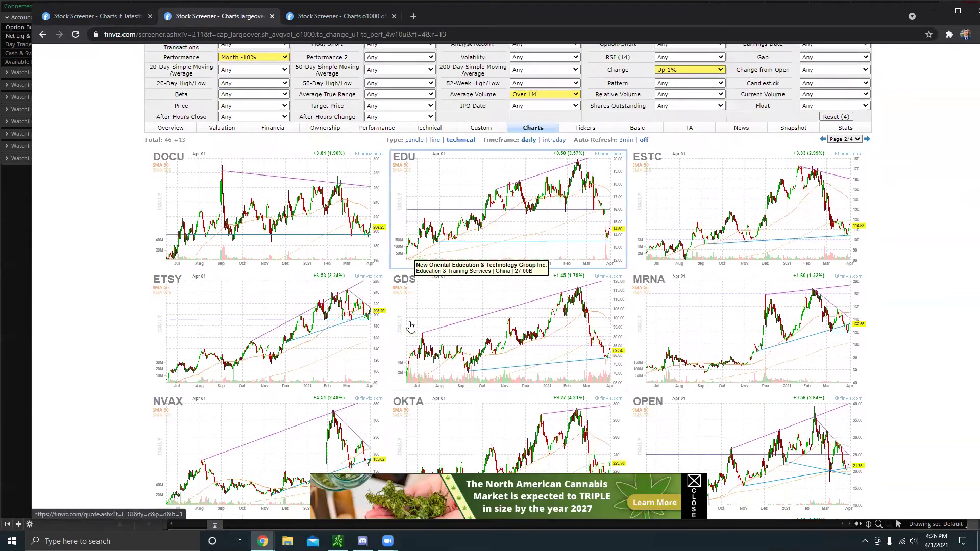
scroll(301, 321, "down", 2)
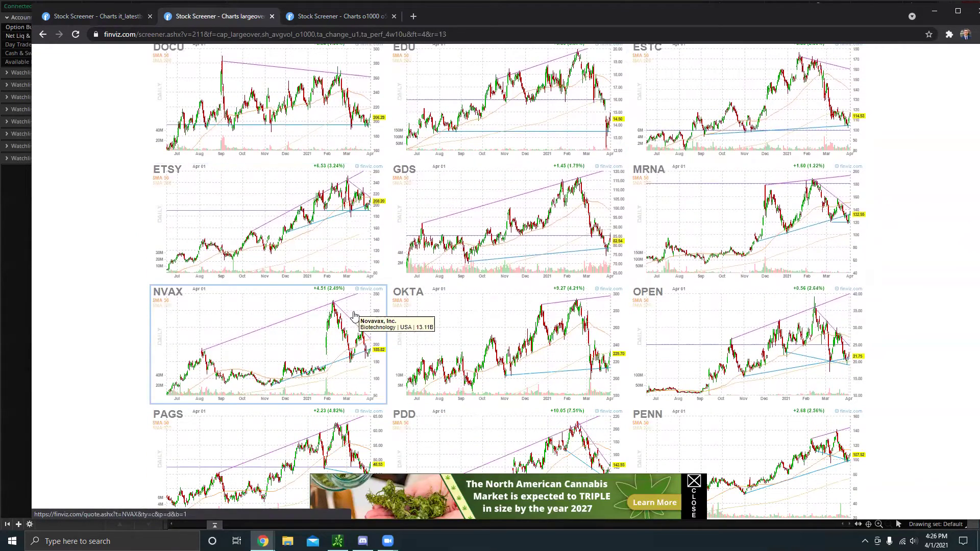
scroll(355, 315, "down", 1)
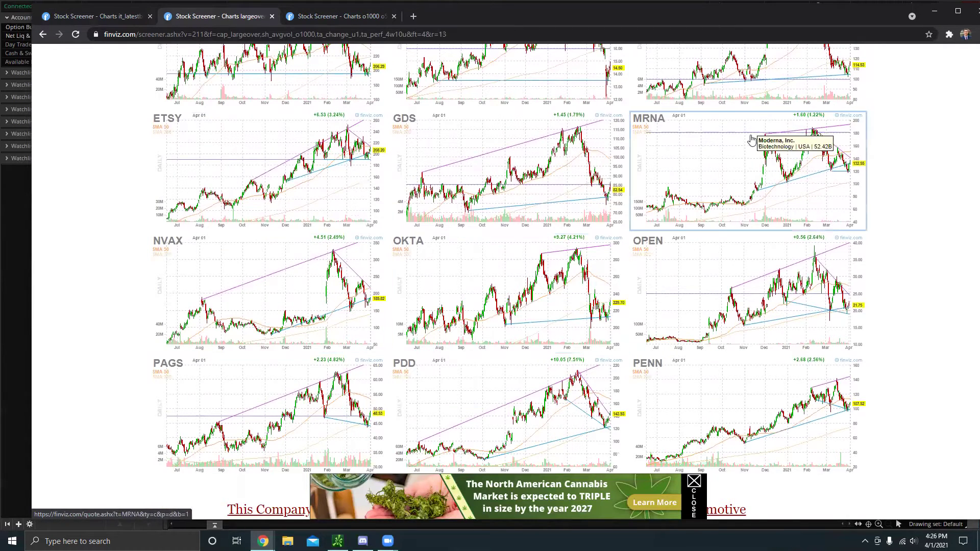
left_click(771, 156)
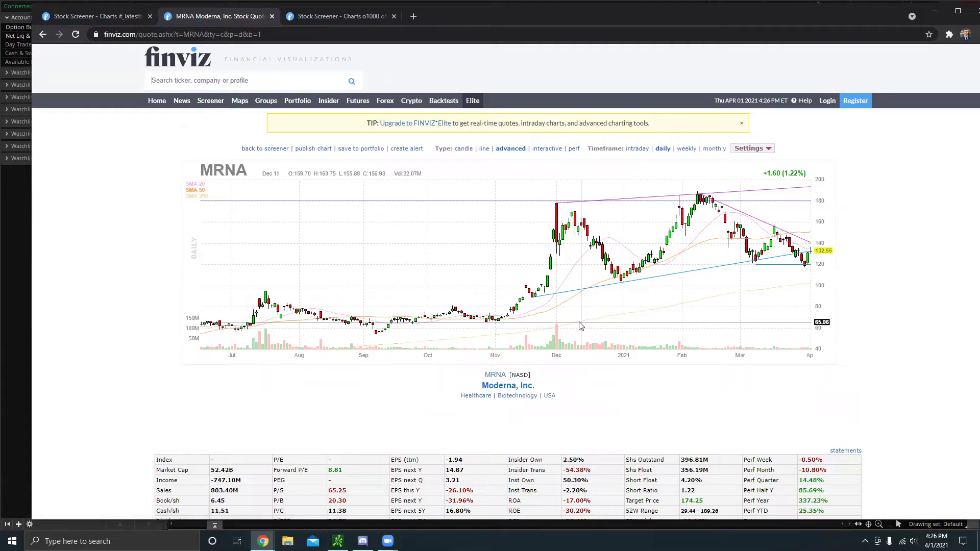
left_click(42, 35)
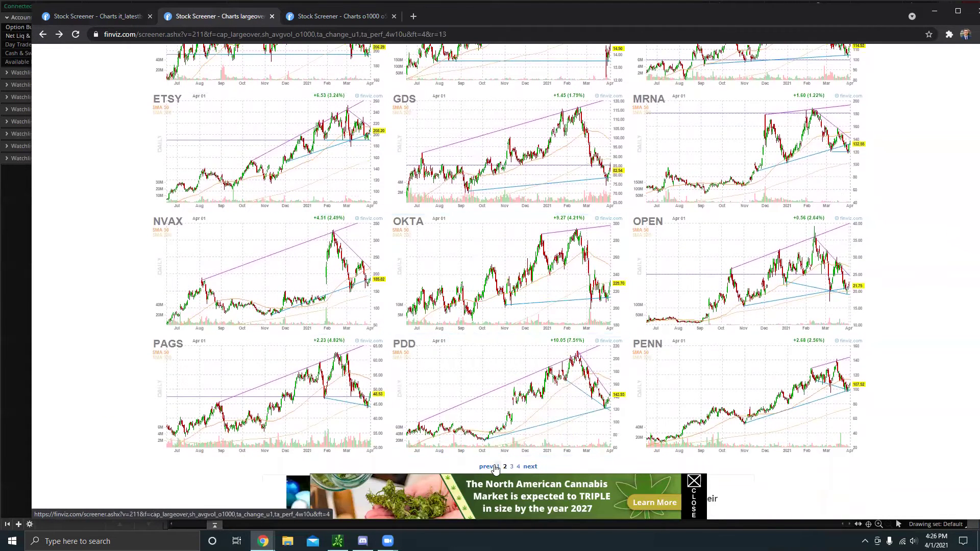
Return to page 1, toggle Overview and Charts views, then jump to page 4 of 4.
left_click(499, 468)
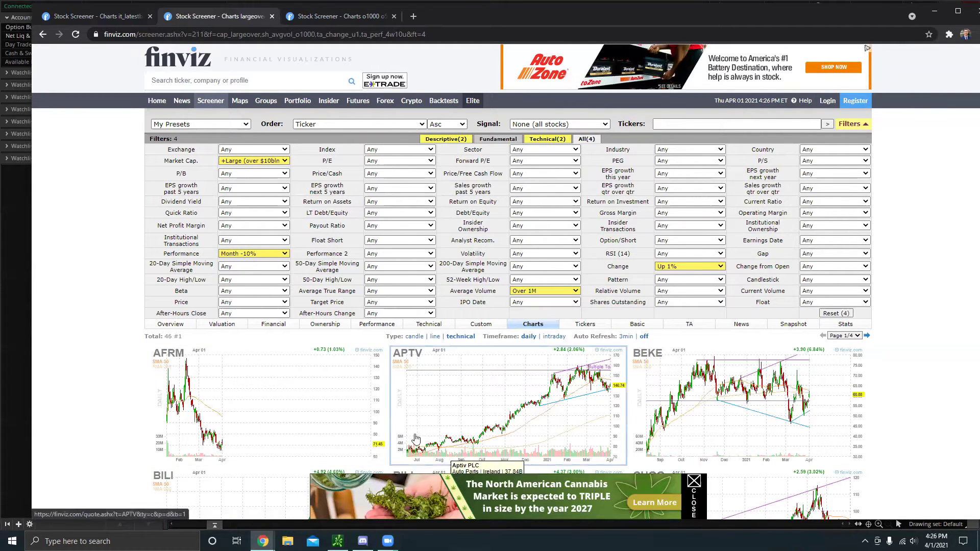
left_click(164, 324)
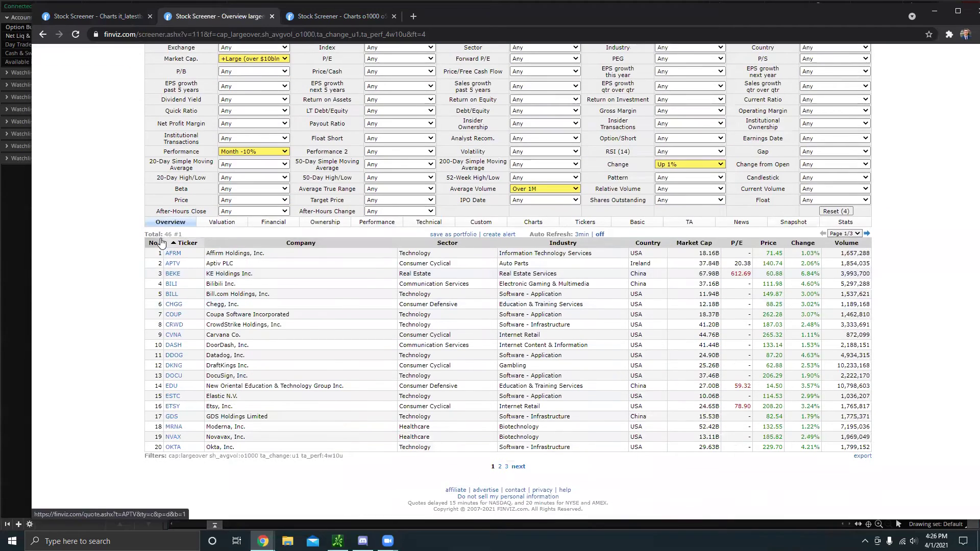
left_click(530, 223)
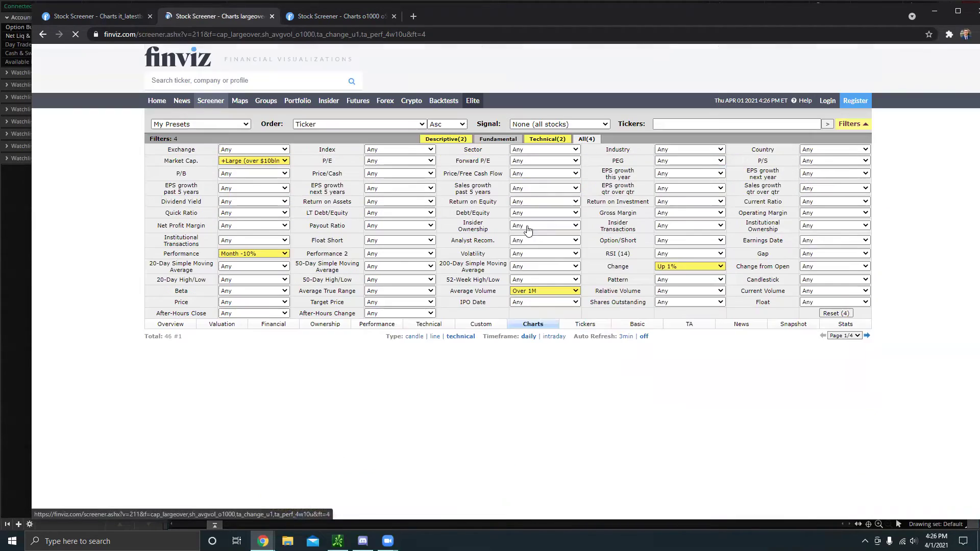
scroll(516, 245, "down", 7)
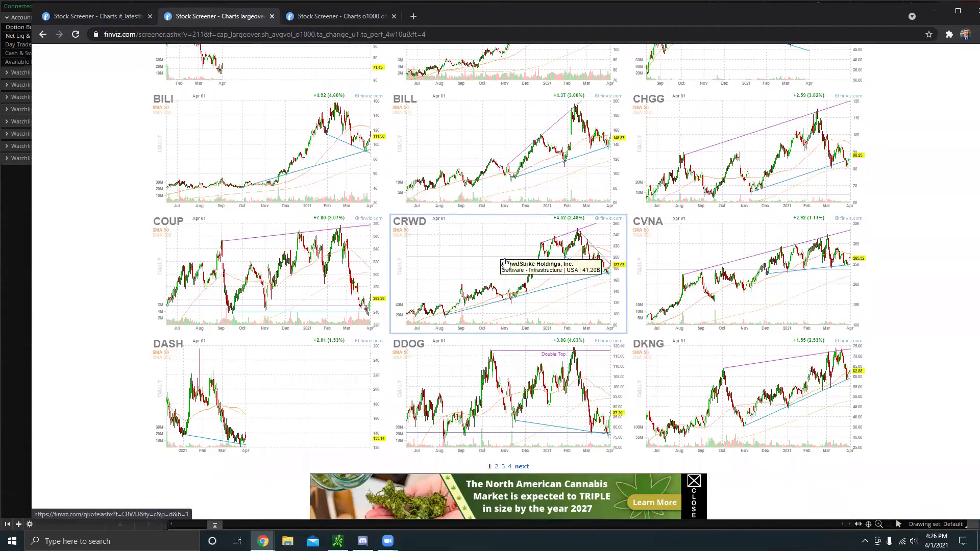
left_click(512, 468)
scroll(506, 358, "down", 2)
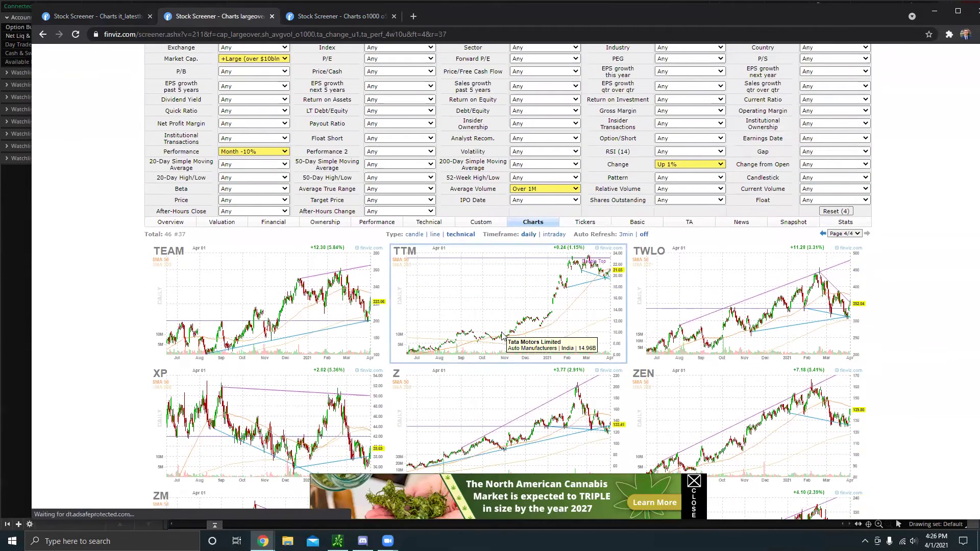
scroll(503, 337, "down", 2)
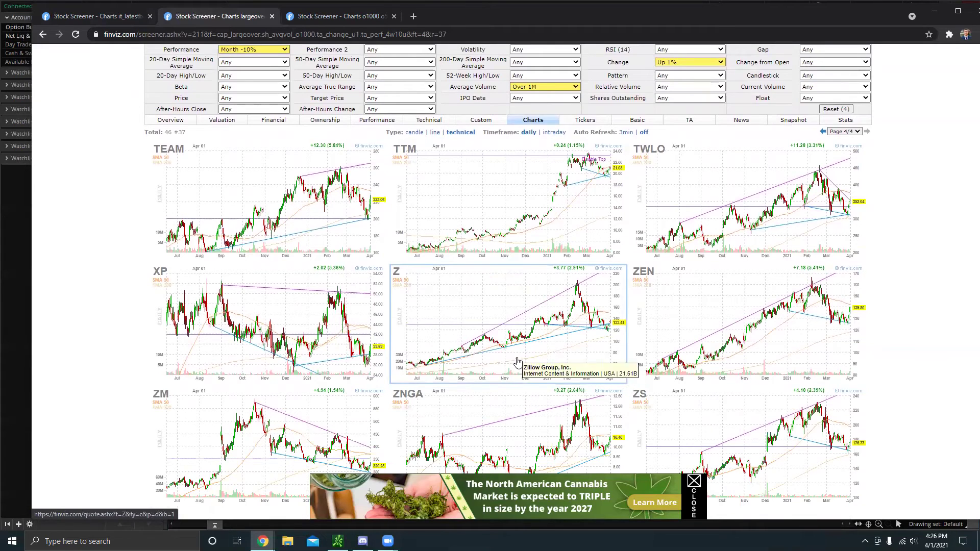
scroll(527, 368, "up", 4)
Set the over-$50 screener's Change from Open to Down, then switch to thinkorswim.
left_click(313, 16)
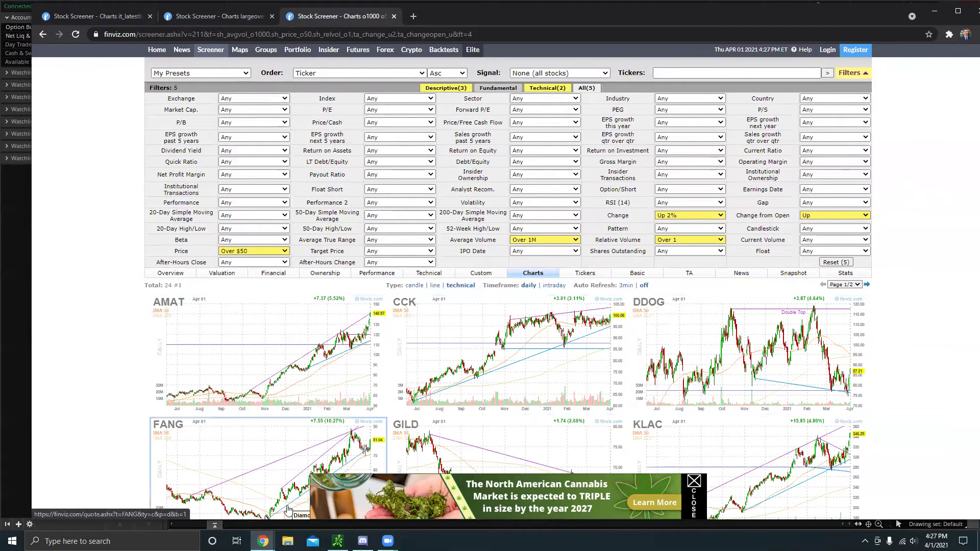
scroll(434, 318, "down", 2)
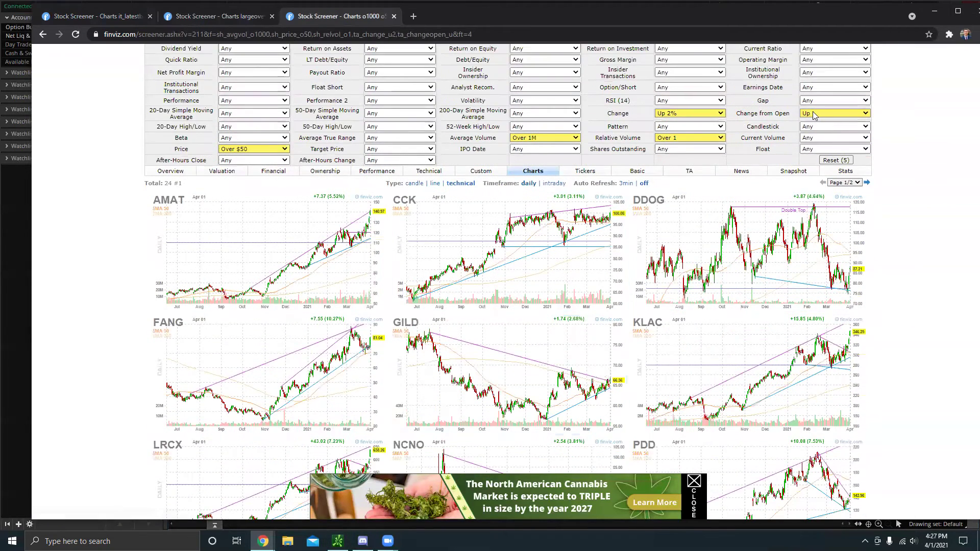
left_click(815, 113)
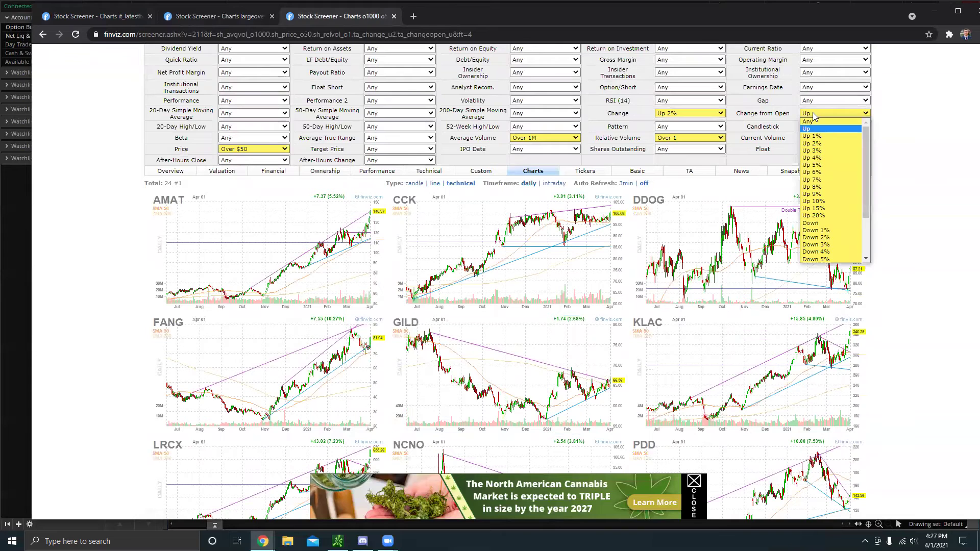
left_click(815, 223)
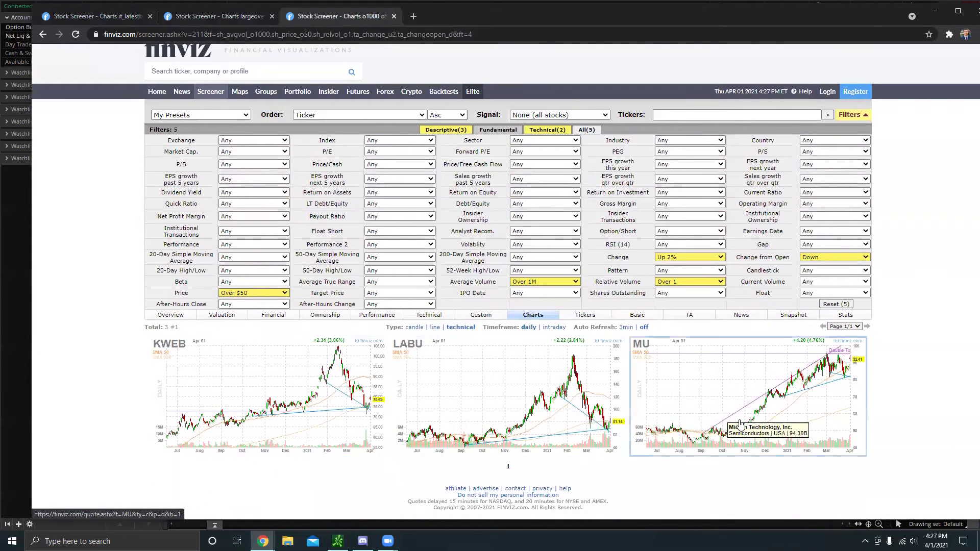
key("alt+Tab")
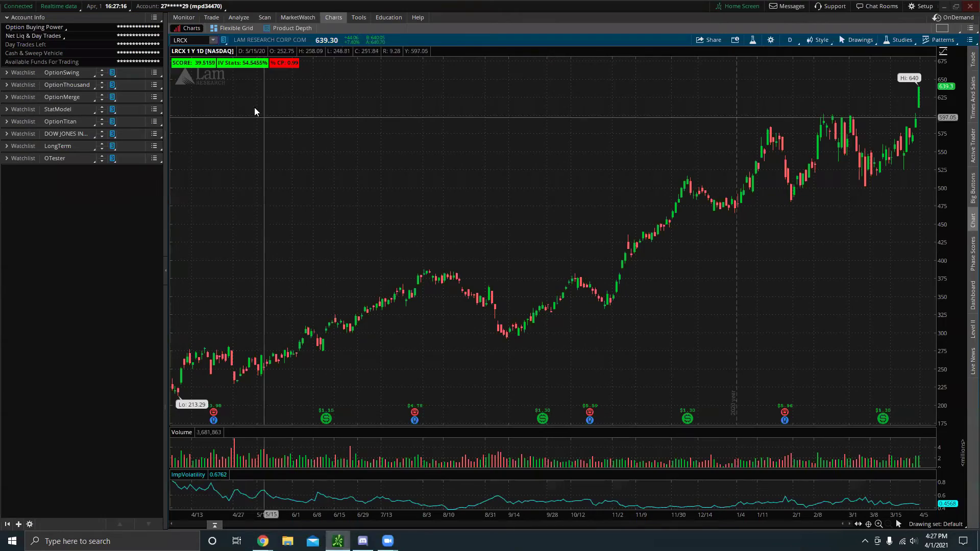
Load MU on a one-day 5-minute chart.
left_click(194, 39)
type("MU")
key("Return")
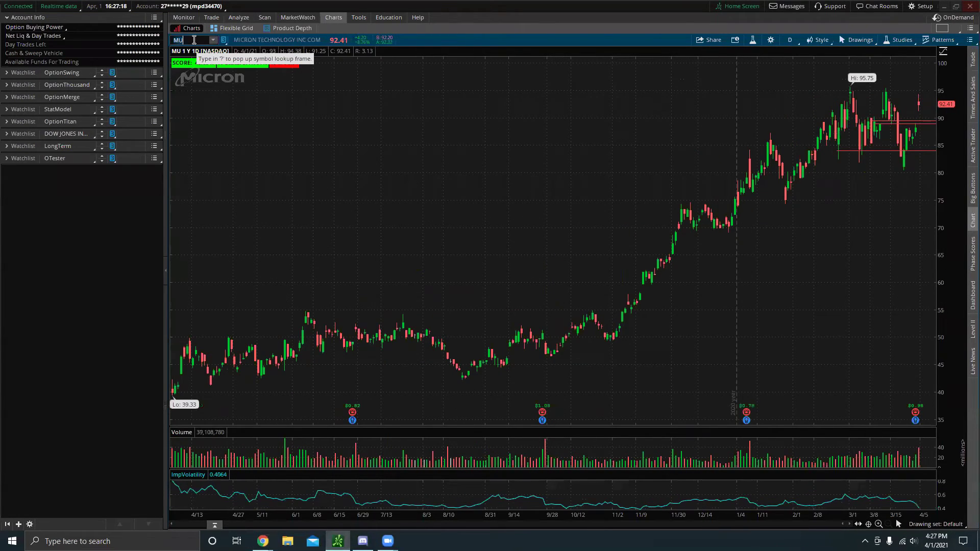
left_click(791, 40)
left_click(790, 92)
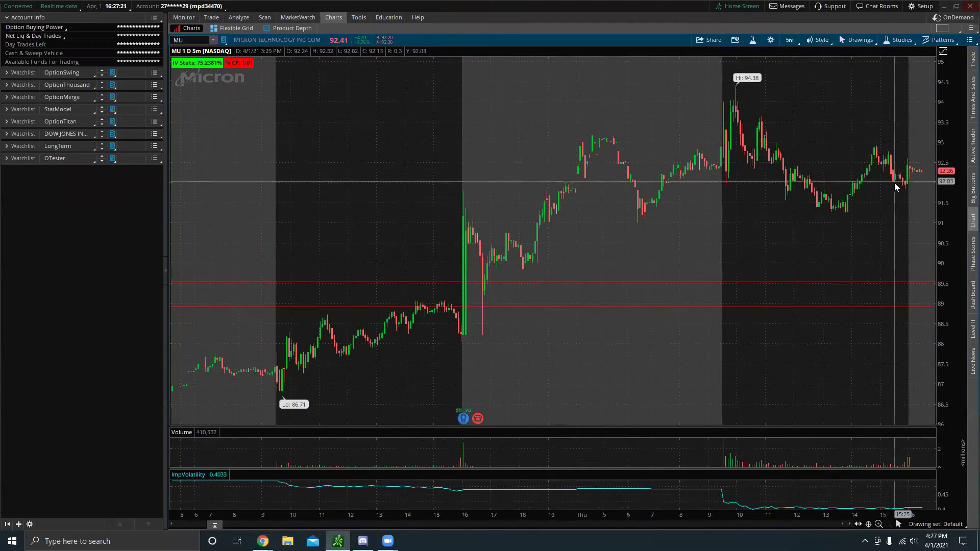
Restore MU to the 1 Y : 1D chart and bring the Finviz screener back.
left_click(791, 40)
left_click(752, 157)
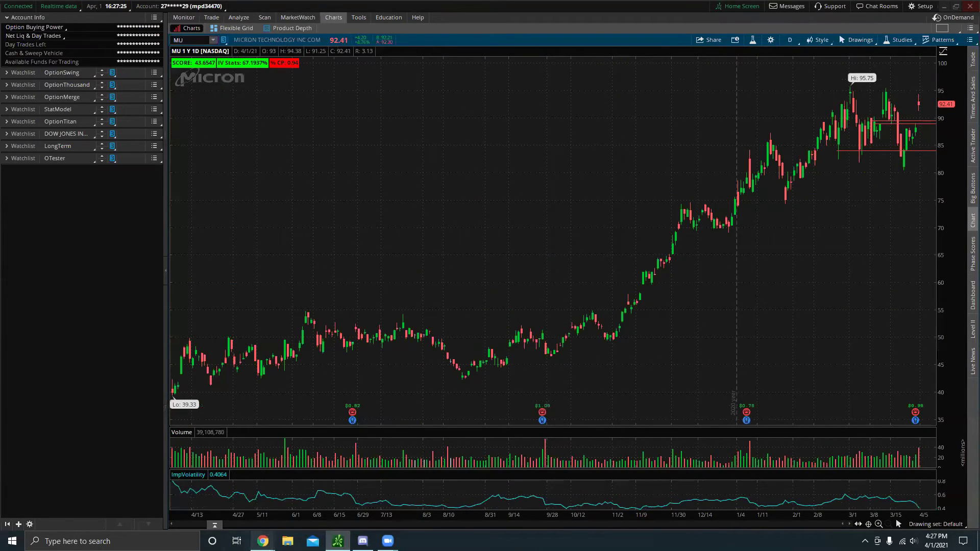
mouse_move(263, 541)
left_click(306, 513)
Set Change from Open to Up and scroll through the 45 charts starting with ADI, AMAT, ATVI.
left_click(807, 259)
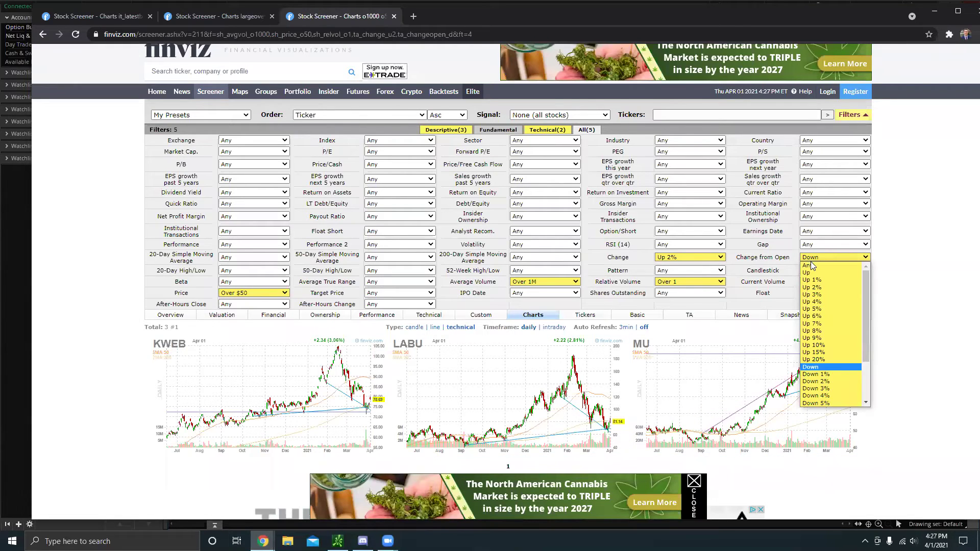
left_click(813, 272)
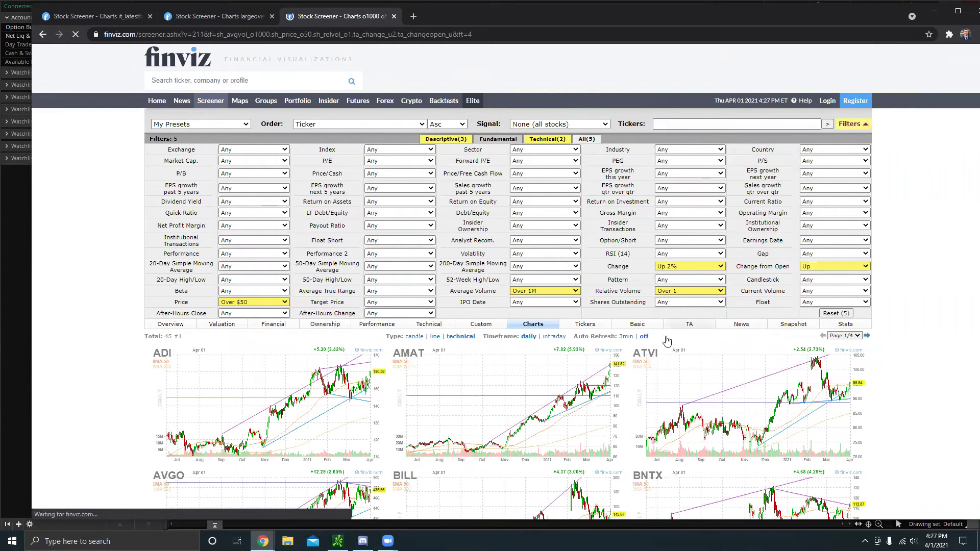
scroll(477, 356, "down", 1)
scroll(477, 356, "down", 1)
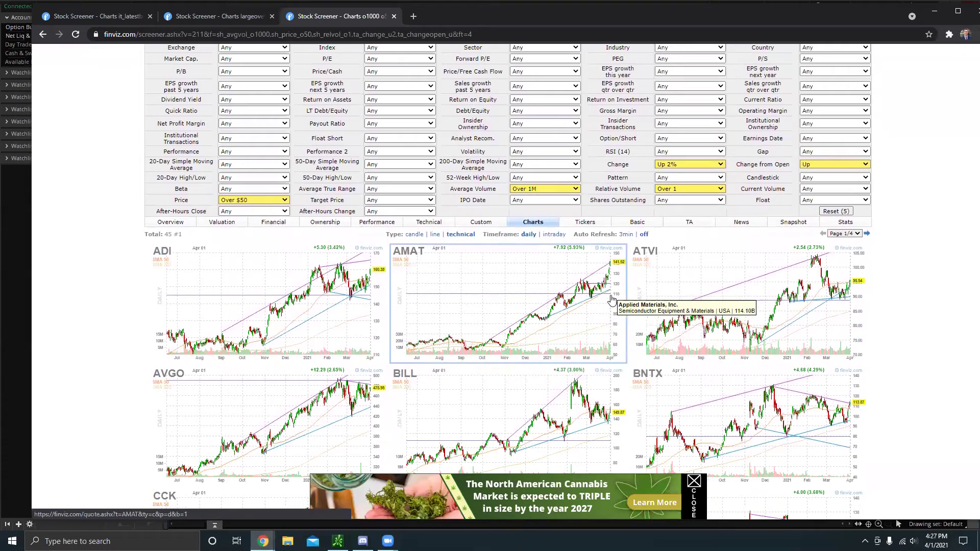
scroll(164, 262, "down", 1)
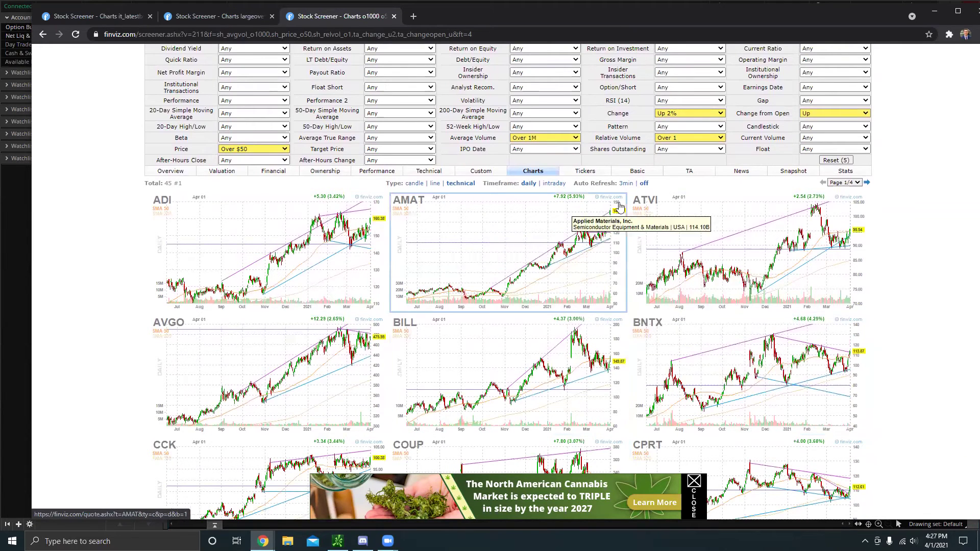
In thinkorswim, chart AMAT and then ATVI.
key("alt+Tab")
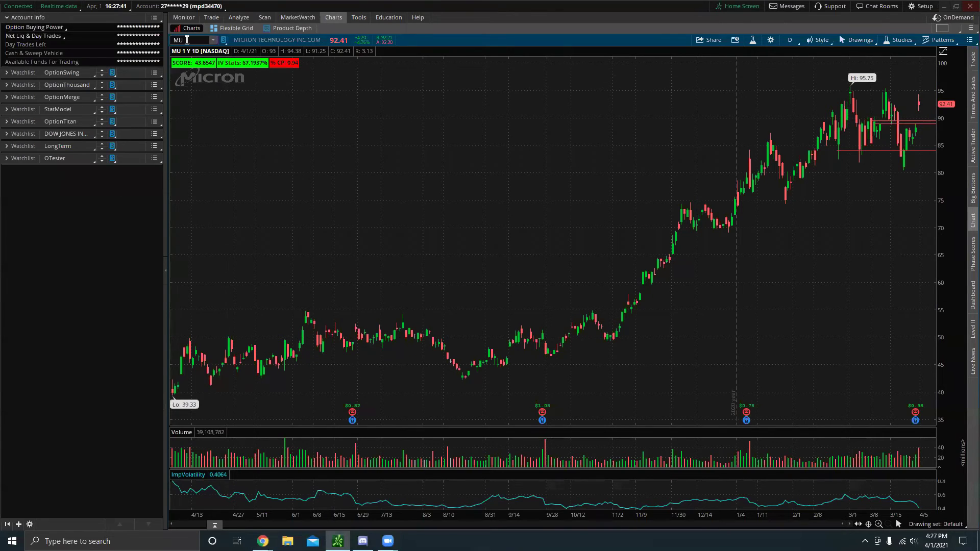
left_click(185, 40)
type("AMAT")
key("Return")
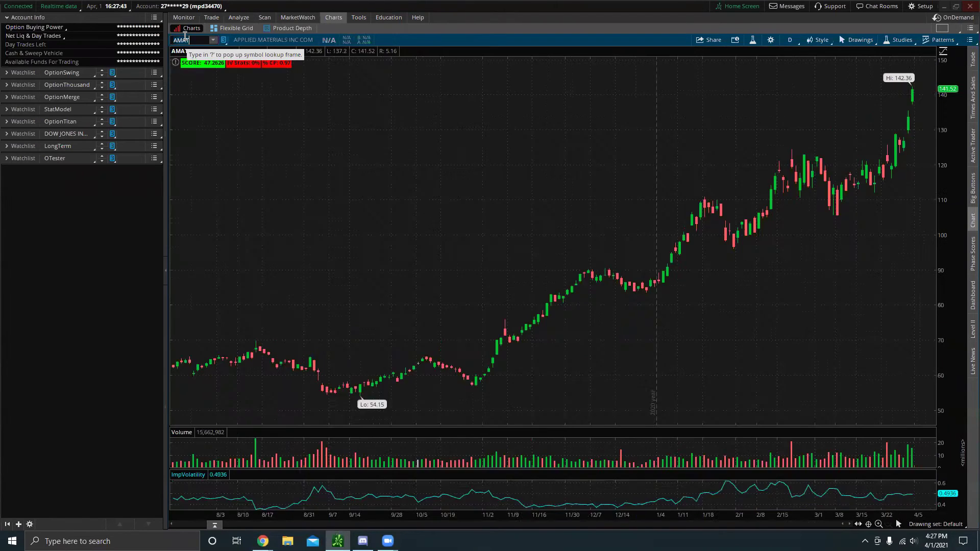
left_click(185, 39)
type("ATVI")
key("Return")
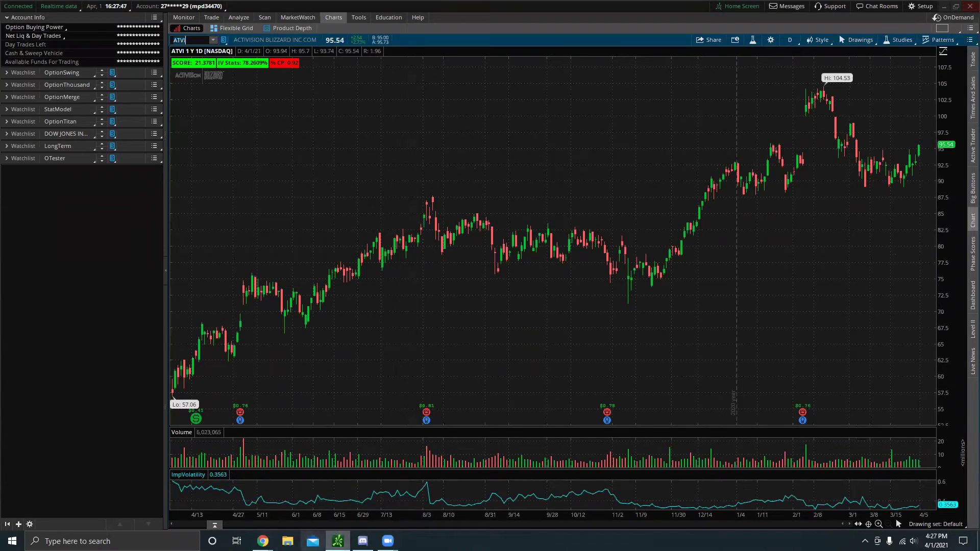
Check the Finviz result list, then chart AVGO and BILL in thinkorswim.
mouse_move(263, 540)
left_click(294, 528)
scroll(458, 296, "down", 2)
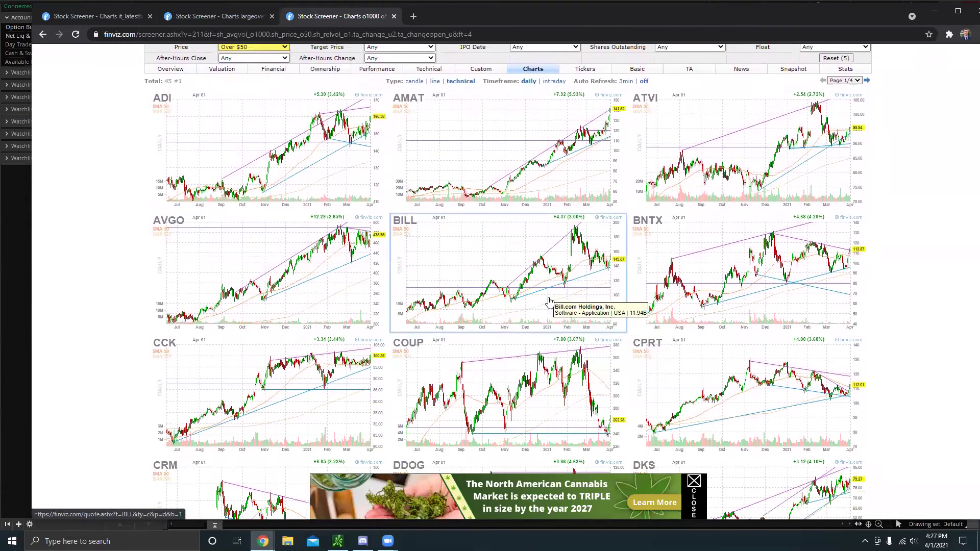
left_click(27, 336)
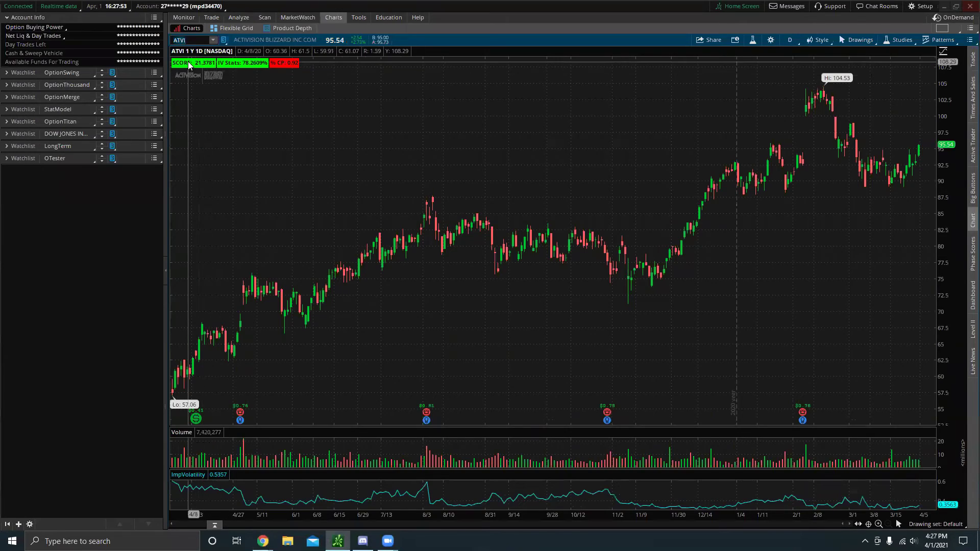
type("AVGO")
key("Return")
type("BIL")
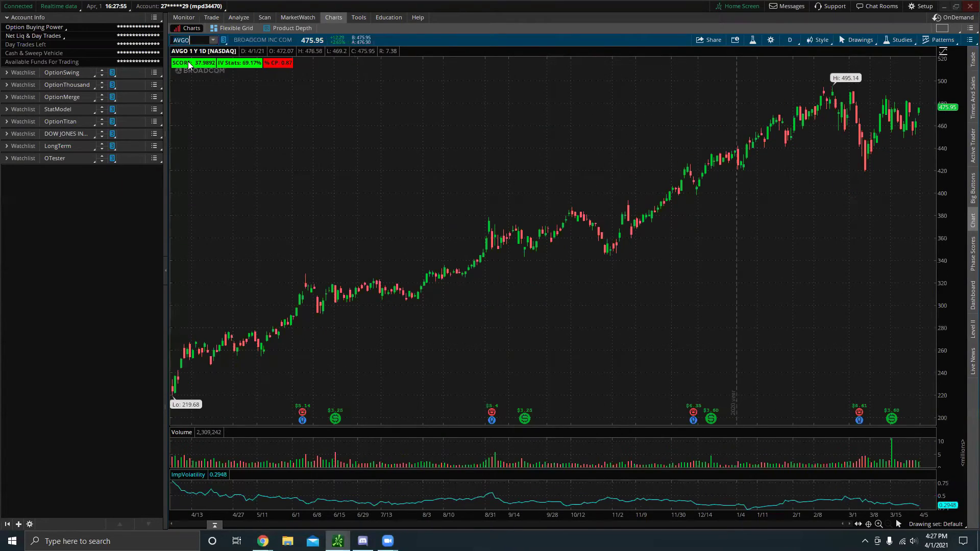
key("Return")
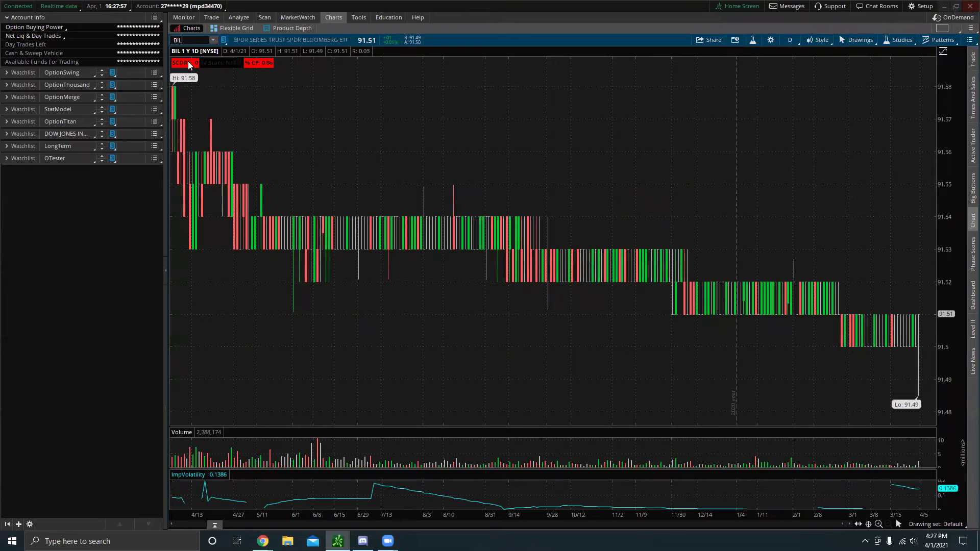
type("L")
key("Return")
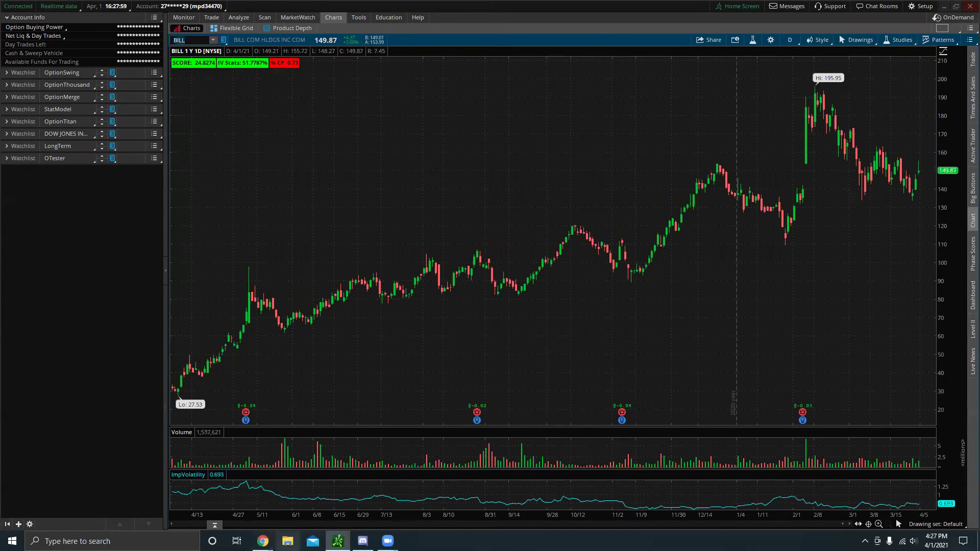
Check the Finviz list again, then chart Salesforce (CRM) in thinkorswim.
mouse_move(262, 540)
left_click(307, 503)
scroll(330, 345, "down", 3)
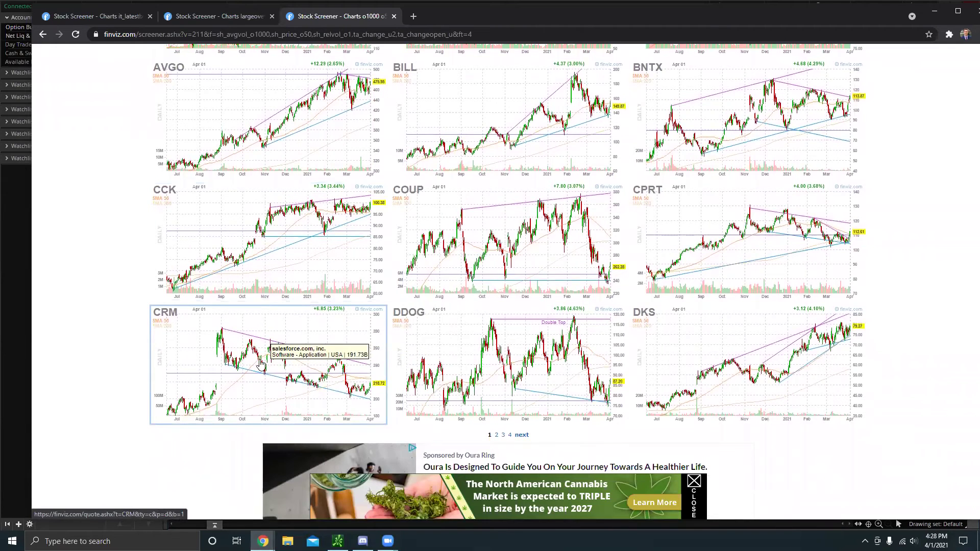
left_click(25, 296)
left_click(191, 37)
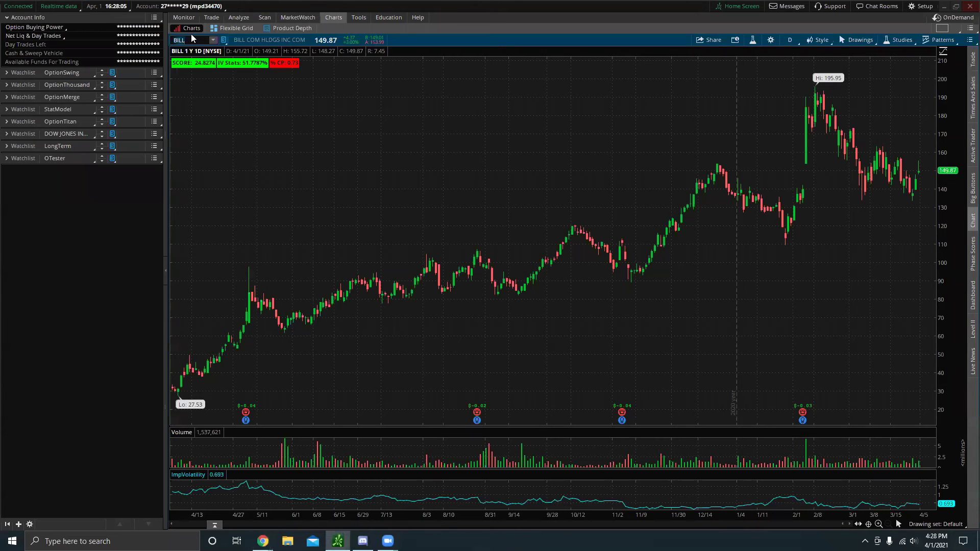
type("CRM")
key("Return")
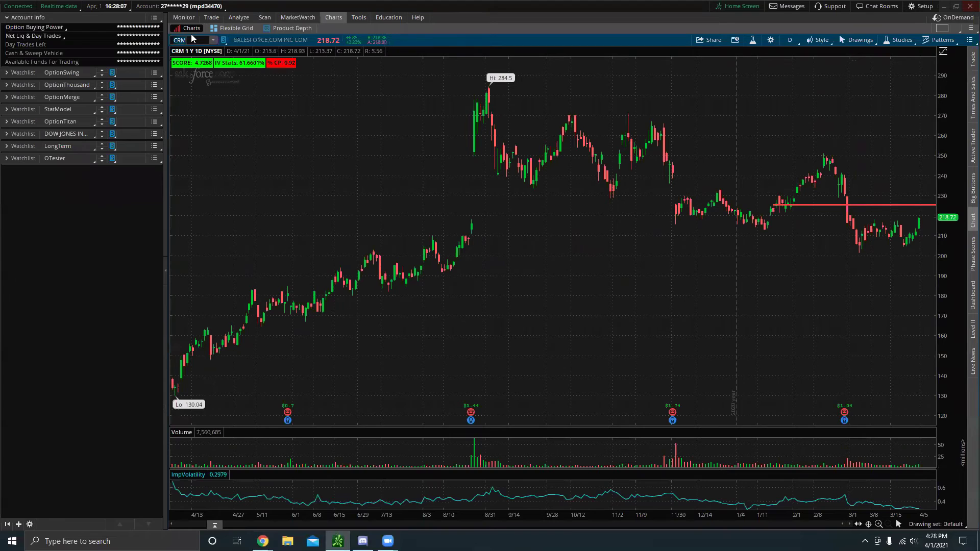
Go to page 3 of the over-$50 momentum results, starting at ORCL, PDD and QCOM.
mouse_move(263, 541)
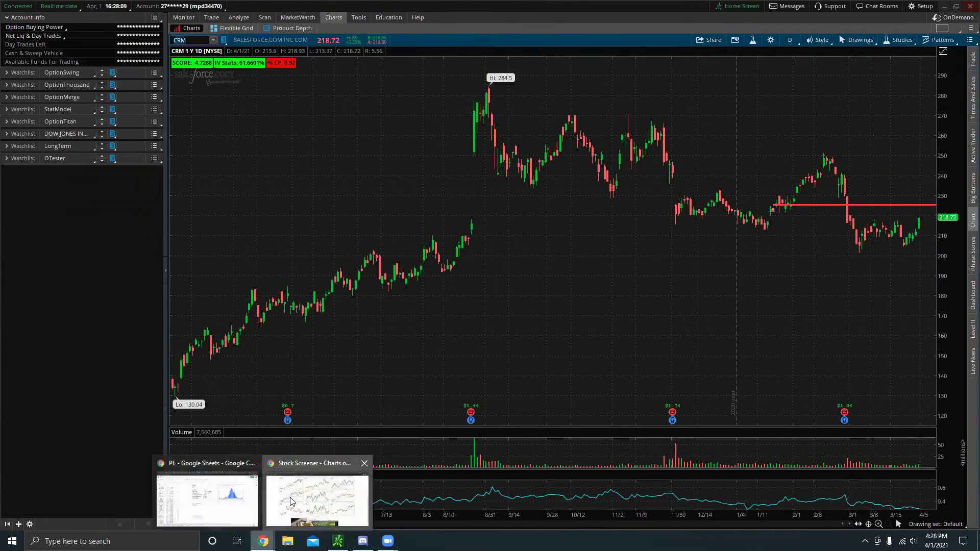
left_click(290, 502)
scroll(405, 372, "down", 1)
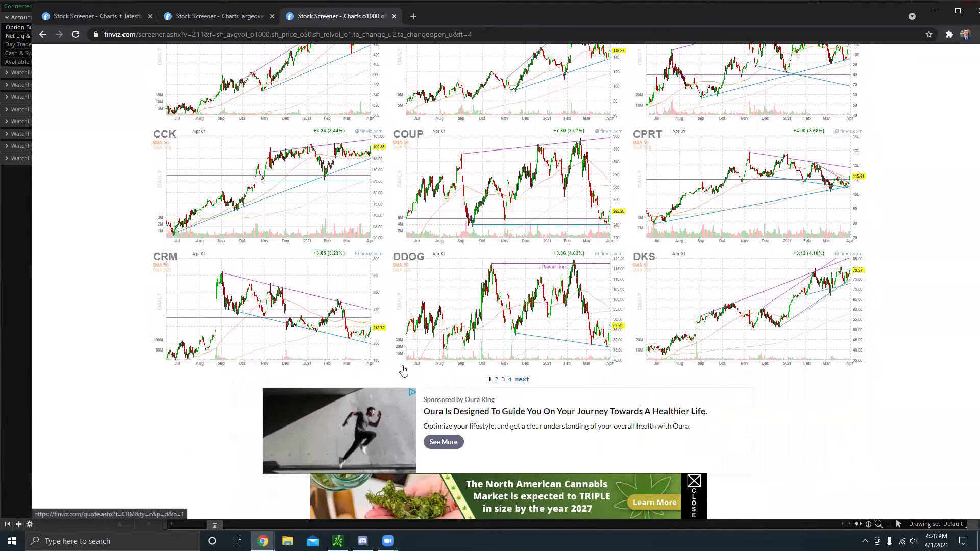
left_click(505, 380)
scroll(433, 362, "down", 3)
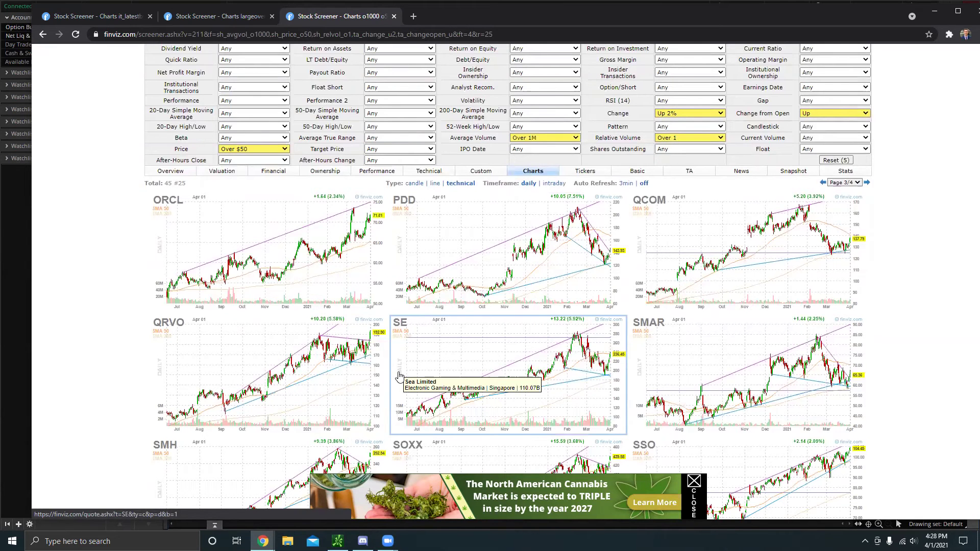
Scroll through the penny insider-buying screener's chart grid.
key("ctrl+1")
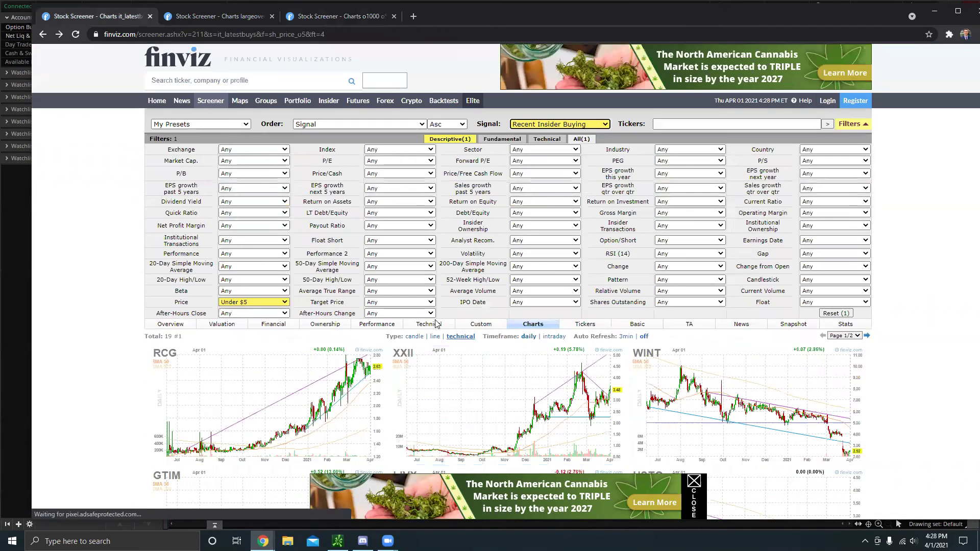
scroll(435, 325, "down", 2)
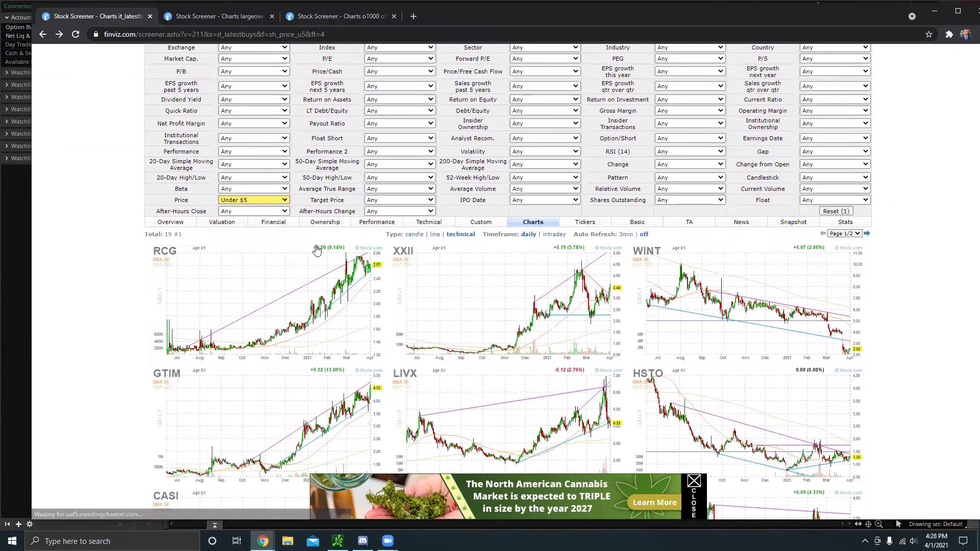
scroll(317, 250, "up", 2)
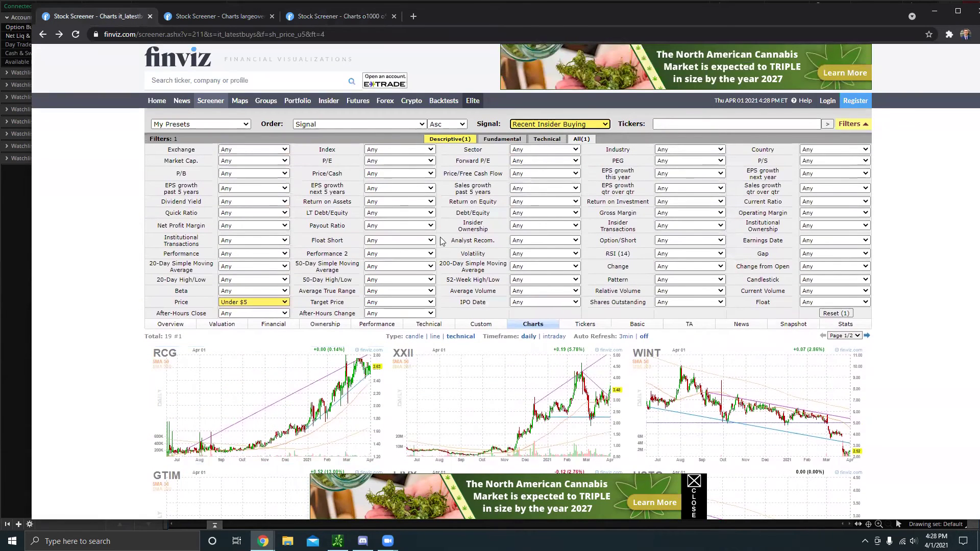
Scroll through the large-cap dip screener, then return to the momentum screener's page 3.
key("ctrl+2")
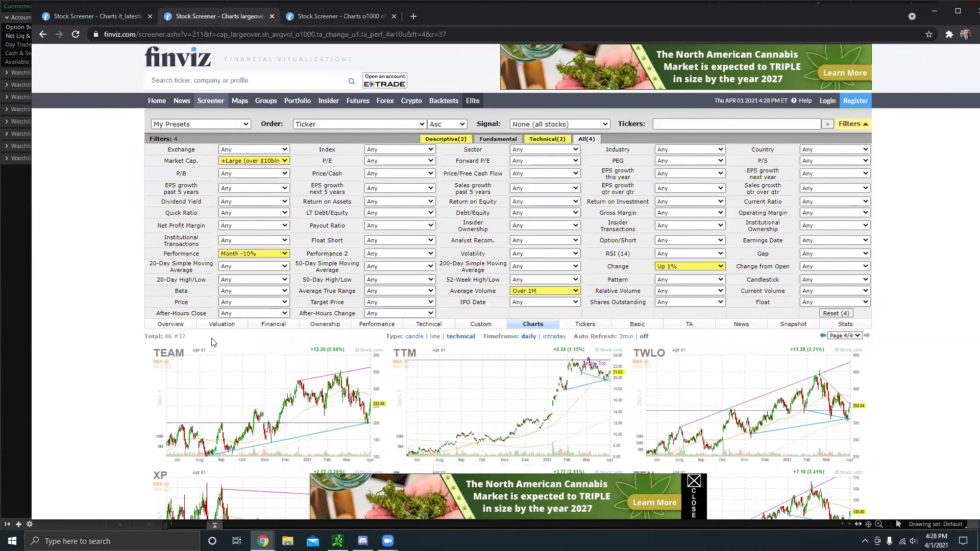
scroll(213, 342, "down", 1)
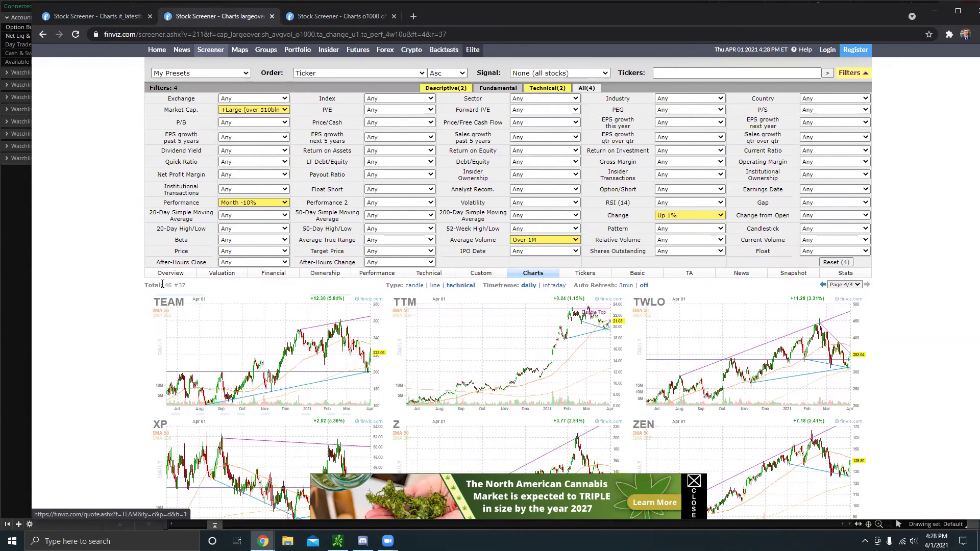
left_click(314, 16)
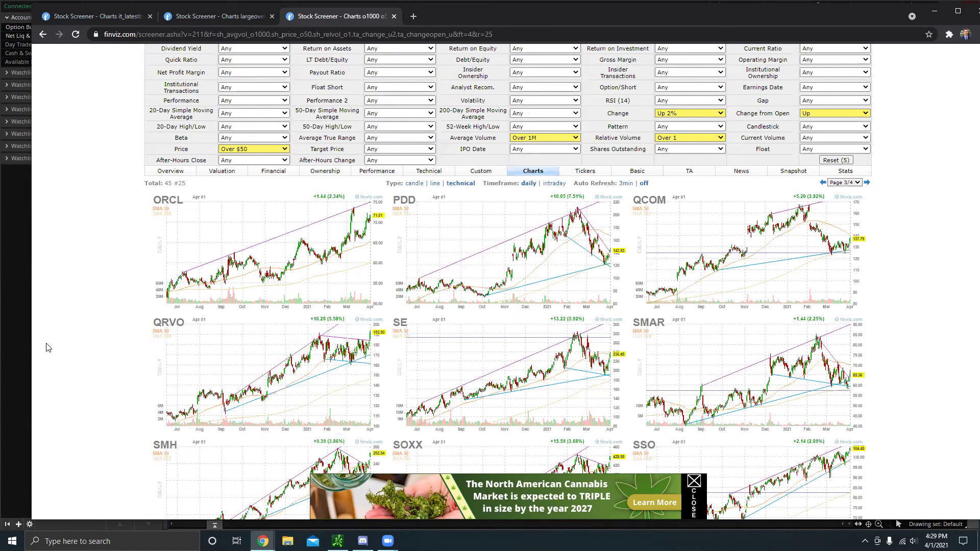
Change the Change filter from Up 2% to Up 5%, leaving 14 stocks.
scroll(76, 390, "up", 3)
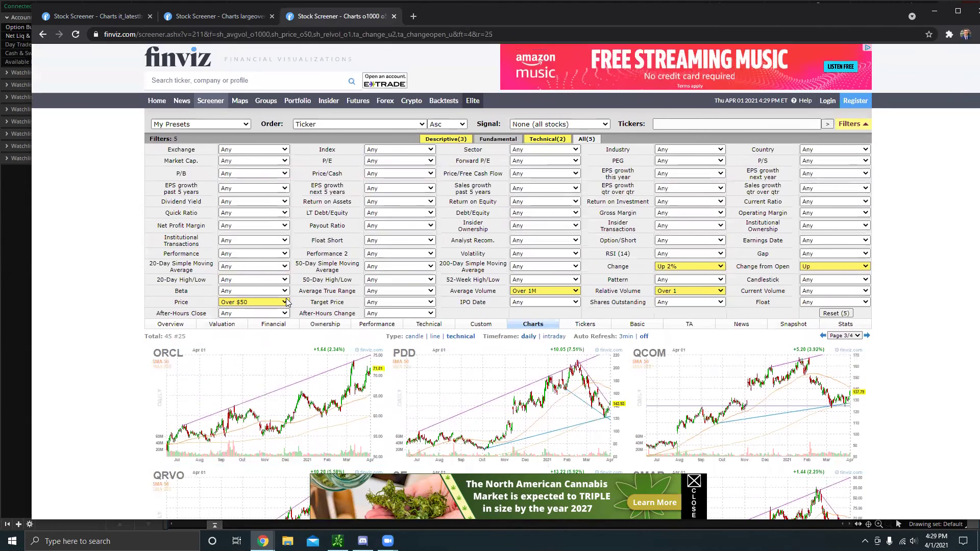
left_click(682, 265)
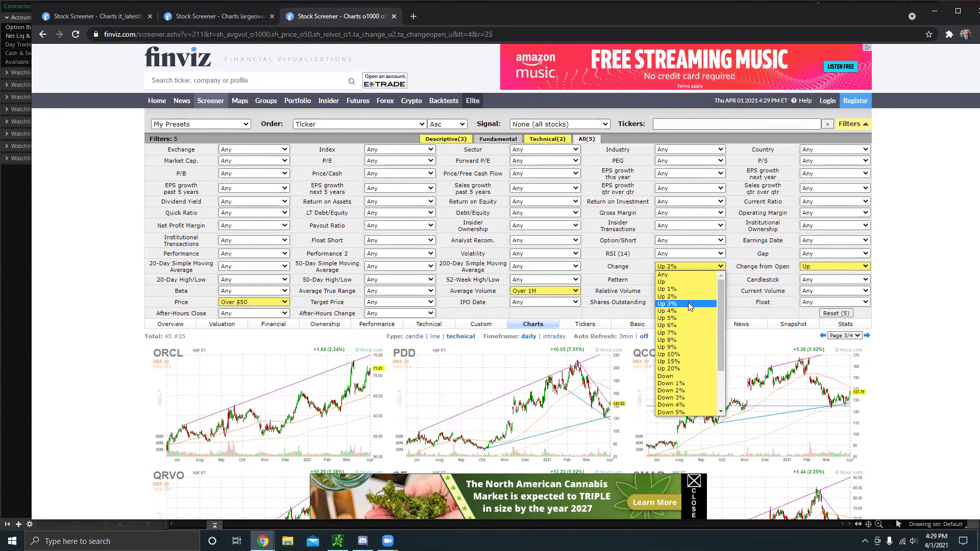
left_click(693, 318)
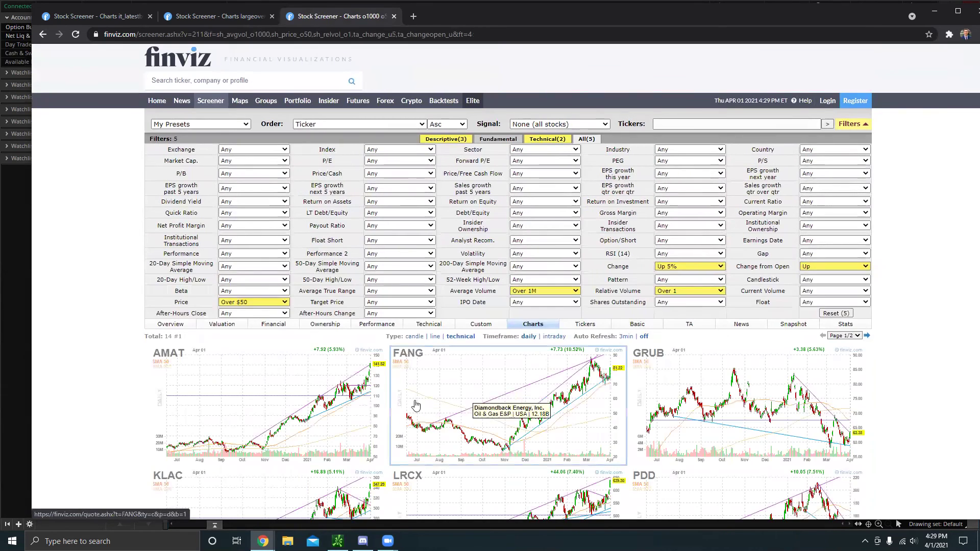
scroll(317, 357, "down", 3)
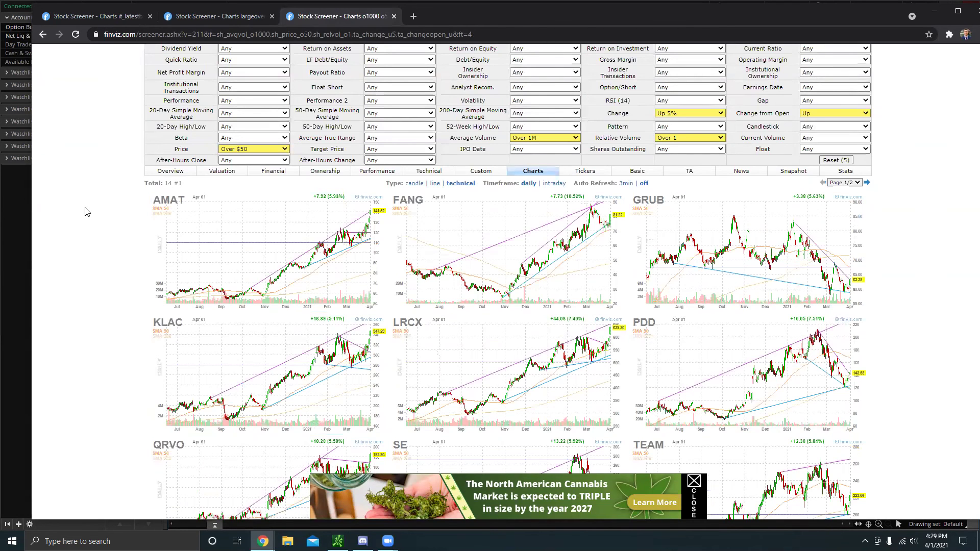
scroll(116, 220, "up", 1)
scroll(117, 221, "up", 3)
mouse_move(157, 266)
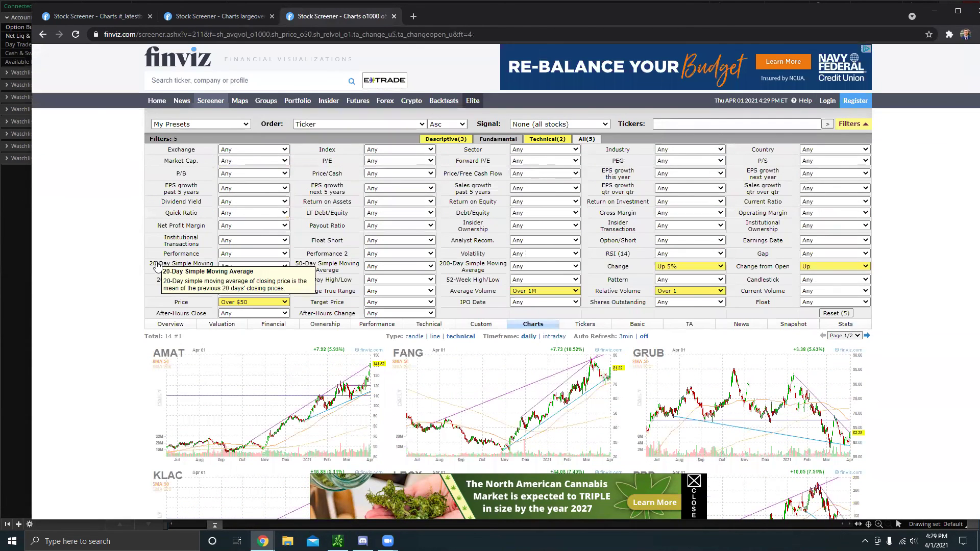